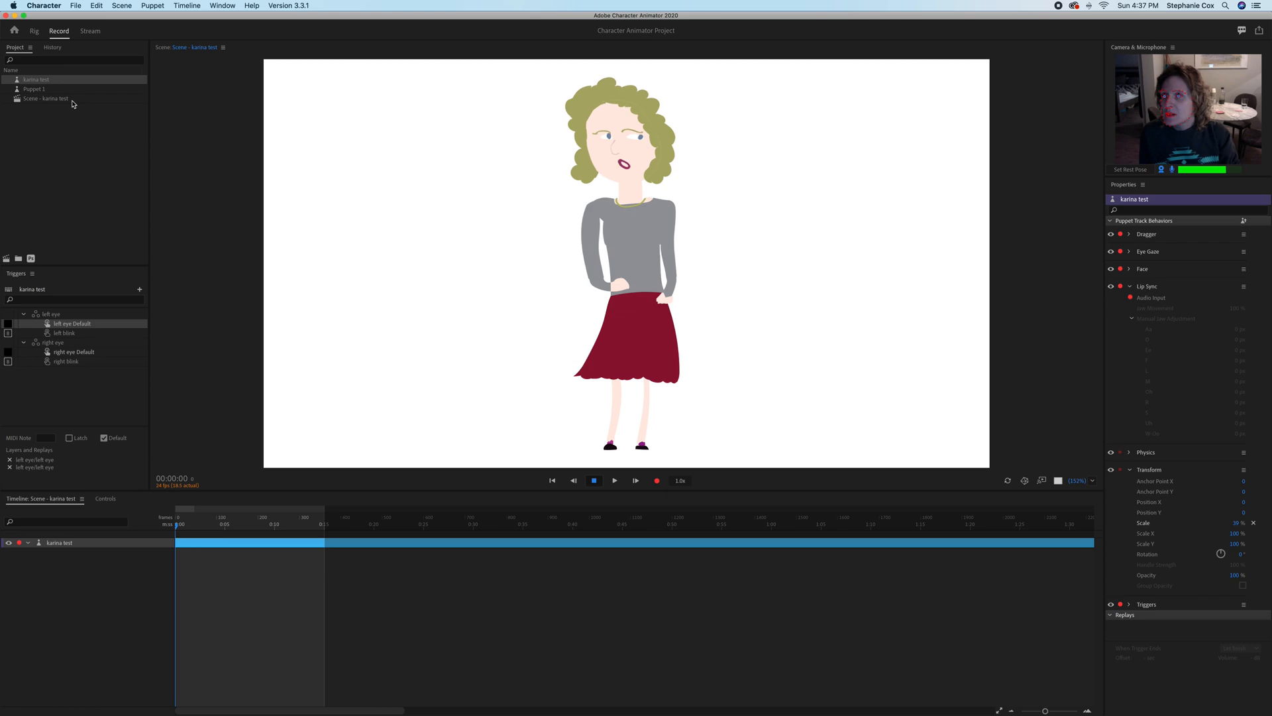
Open the karina test puppet for rigging and check its closed lip and ah mouth layers.
{"action": "left_click", "coordinate": [31, 80]}
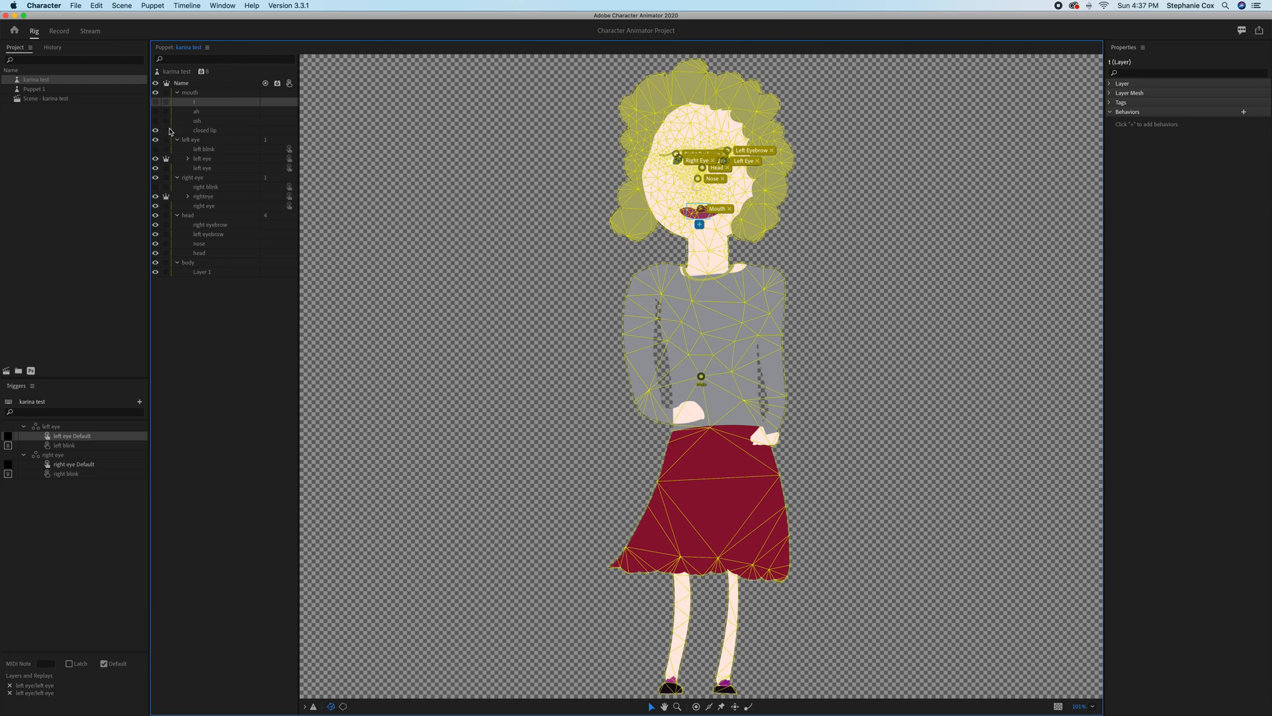
{"action": "left_click", "coordinate": [202, 132]}
{"action": "left_click", "coordinate": [216, 112]}
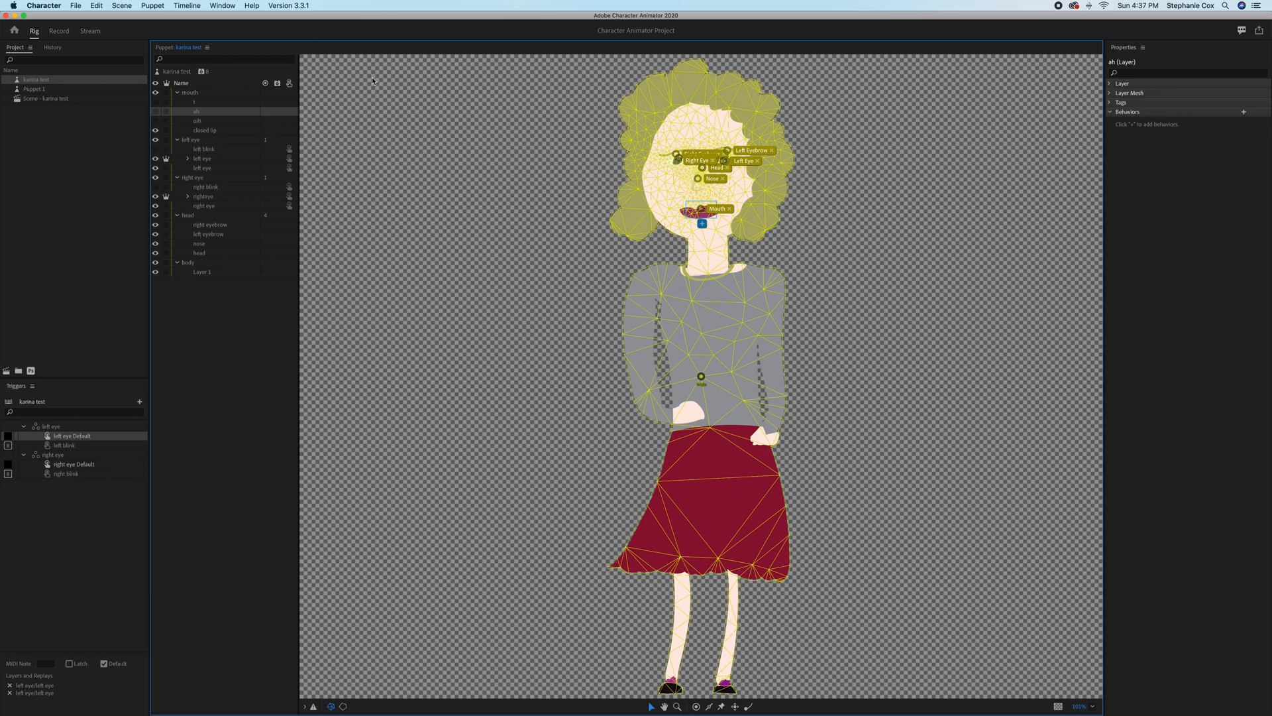
{"action": "left_click", "coordinate": [509, 89]}
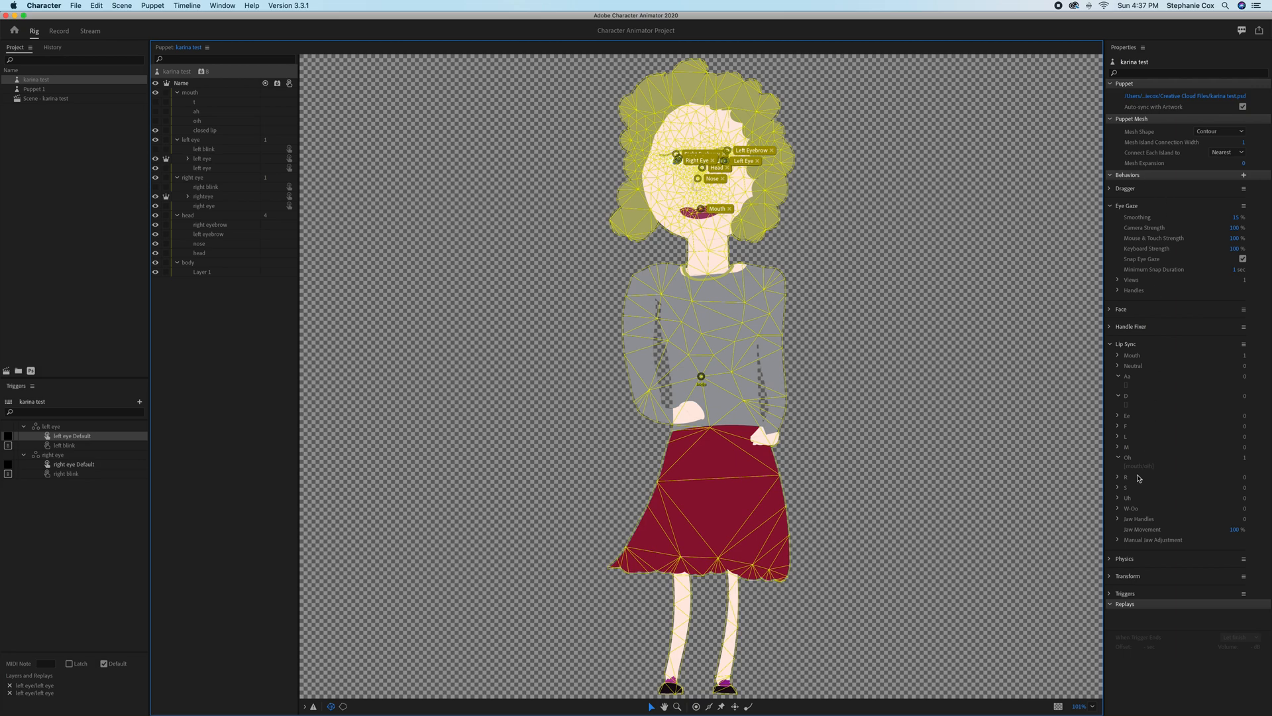
Go to the mouth layer assigned to the Lip Sync Oh viseme and remove its Oh tag.
{"action": "left_click", "coordinate": [1112, 364]}
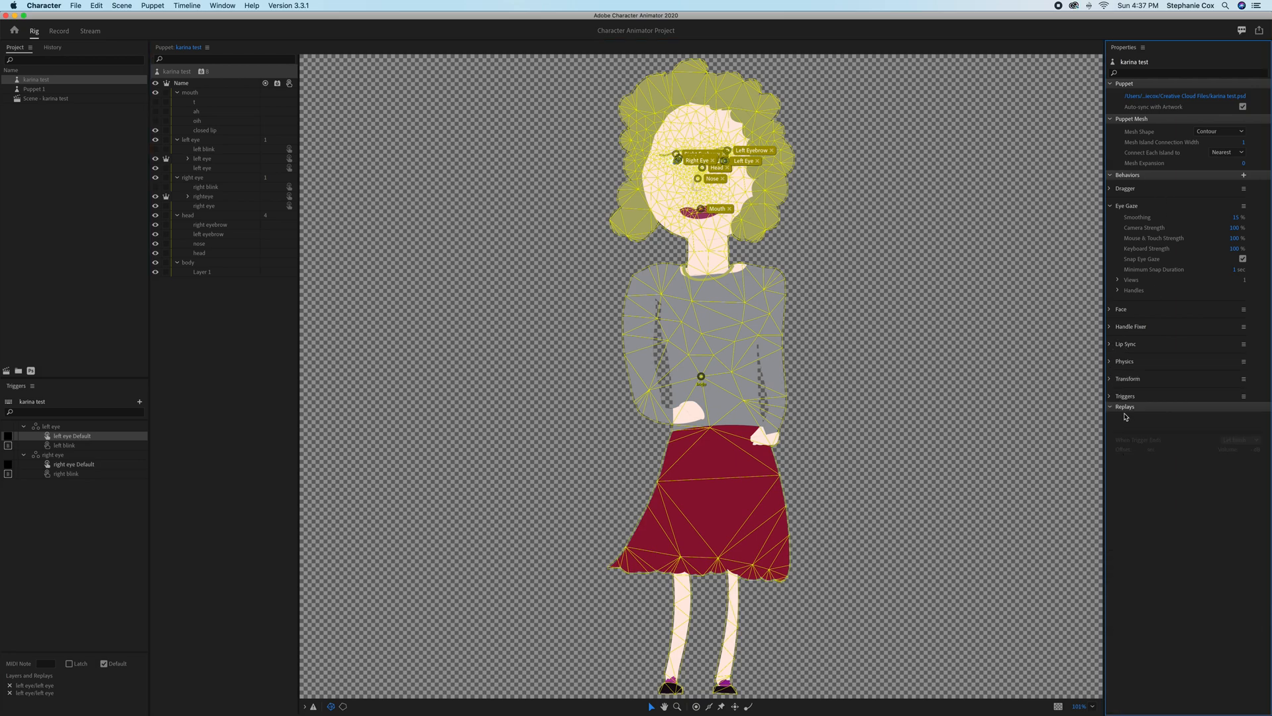
{"action": "left_click", "coordinate": [1109, 345]}
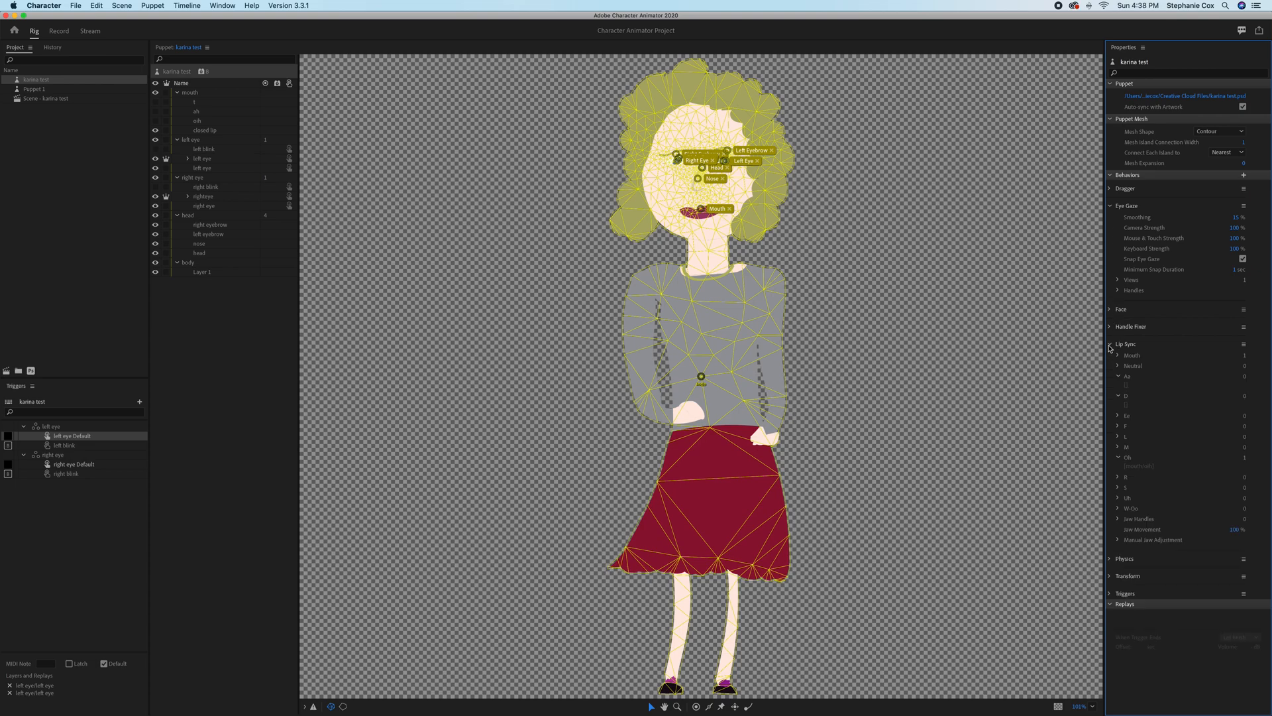
{"action": "left_click", "coordinate": [1137, 467]}
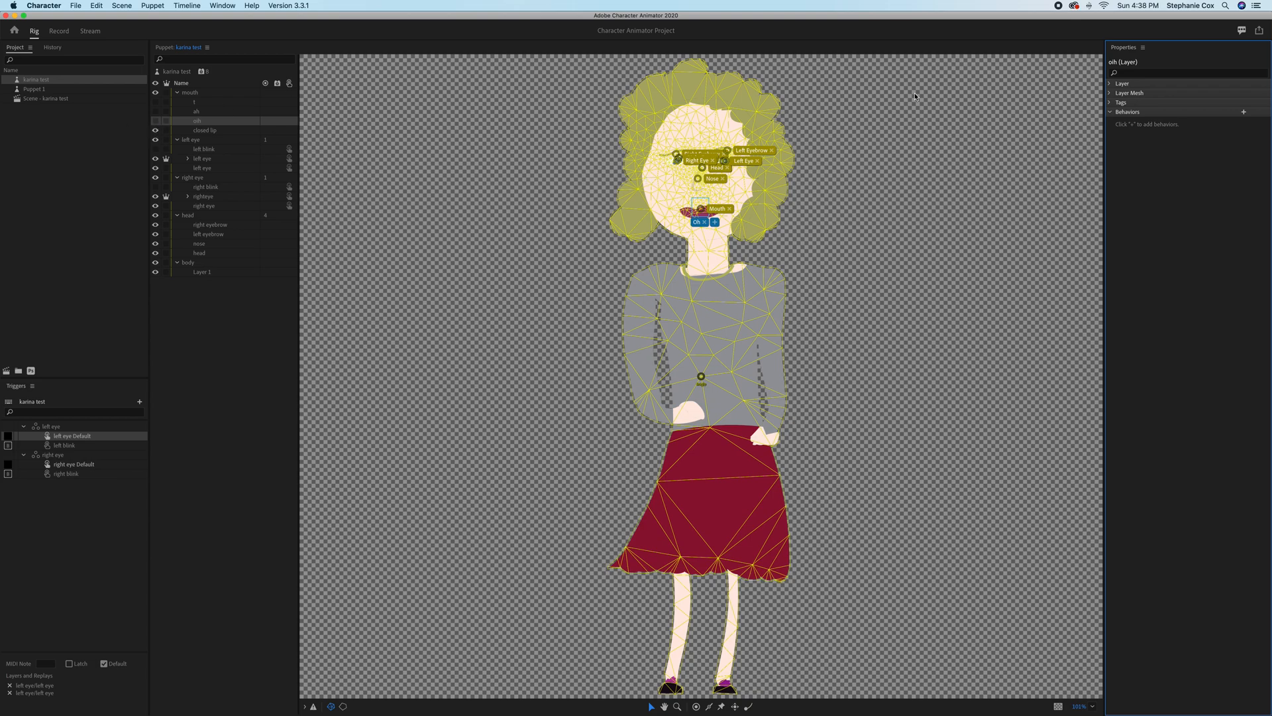
{"action": "left_click", "coordinate": [1112, 112]}
{"action": "left_click", "coordinate": [1111, 112]}
{"action": "left_click", "coordinate": [1111, 103]}
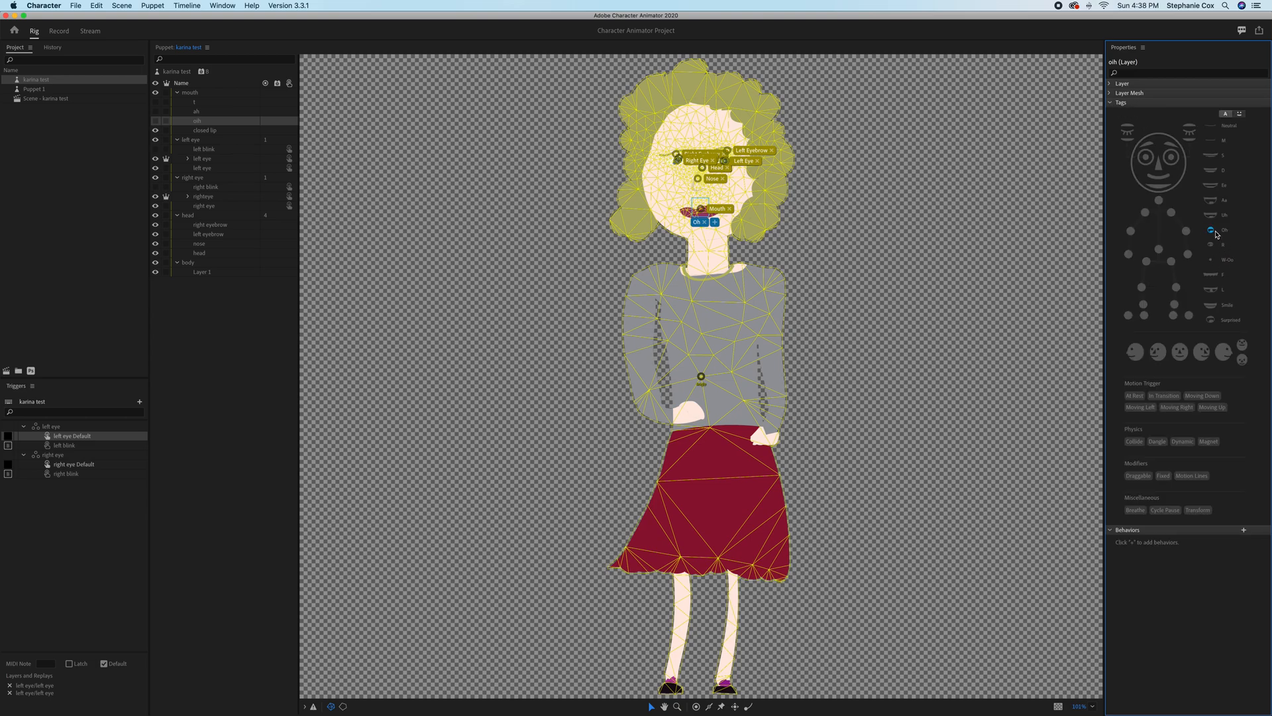
Hide the puppet's closed lip mouth layer and show the oih mouth layer instead.
{"action": "left_click", "coordinate": [153, 126]}
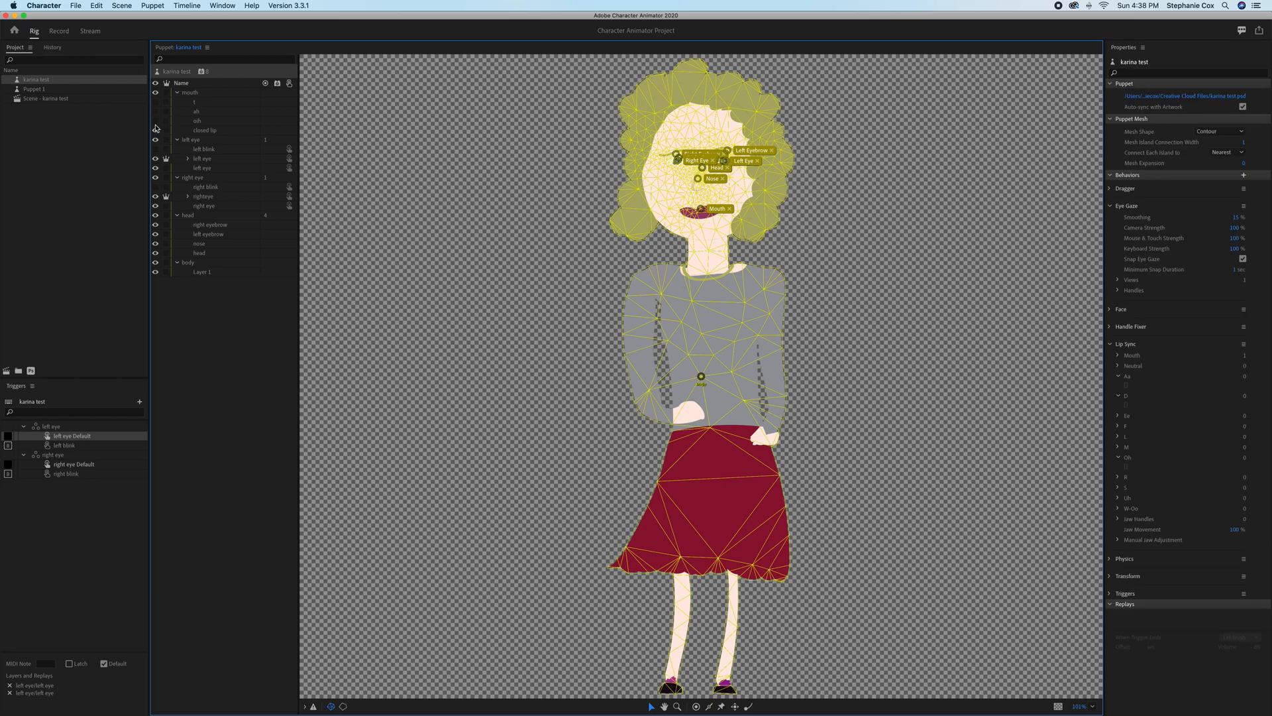
{"action": "left_click", "coordinate": [156, 120]}
{"action": "left_click", "coordinate": [1131, 178]}
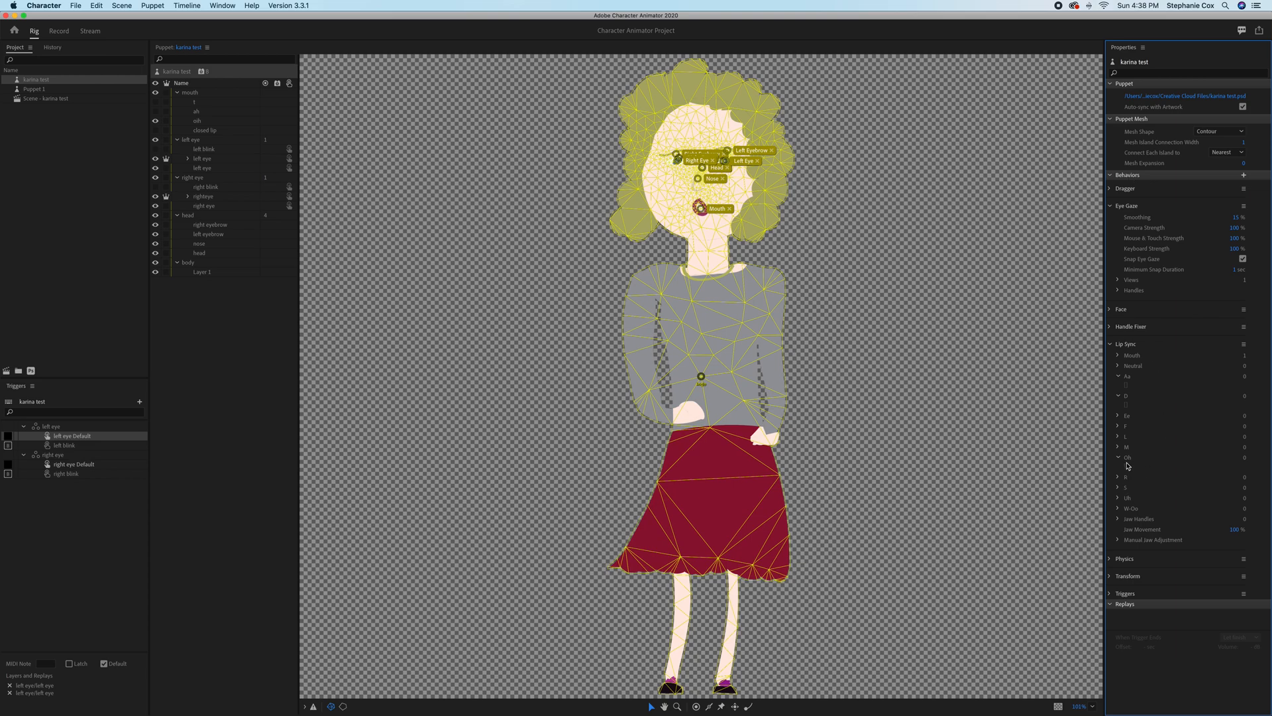
{"action": "left_click", "coordinate": [1113, 595]}
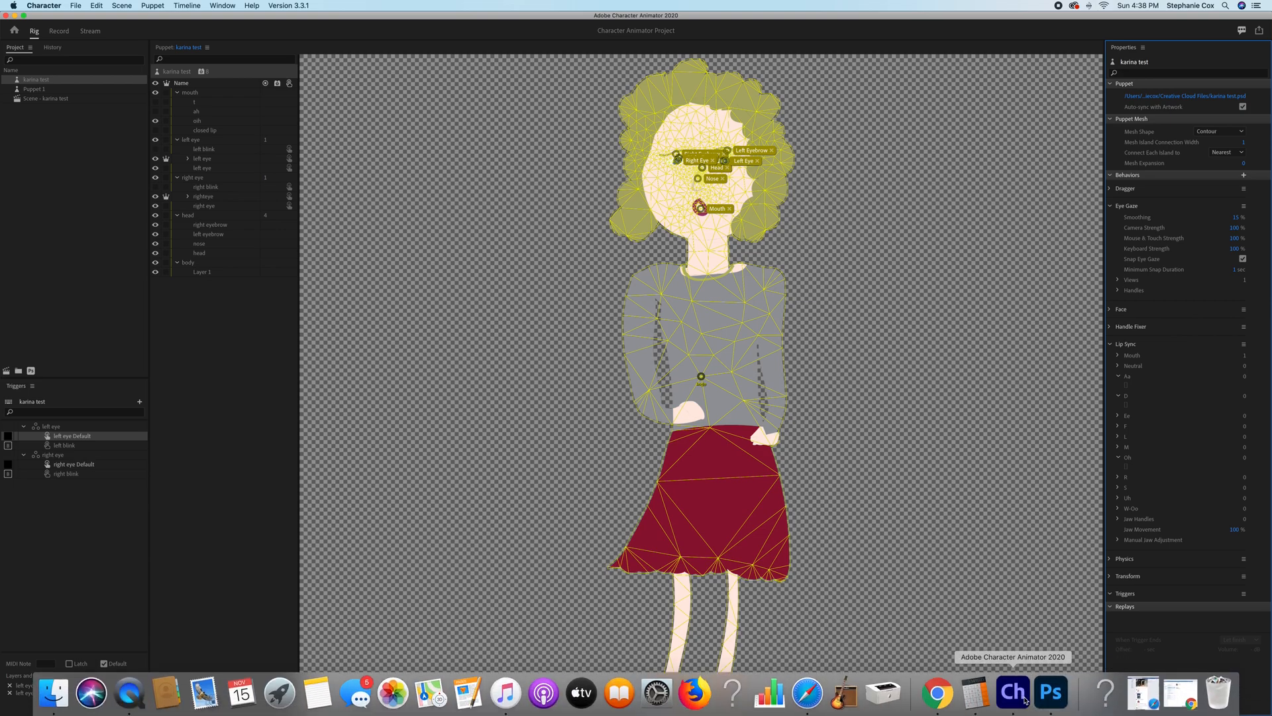
Switch to Photoshop and open the recent file karina test.psd.
{"action": "left_click", "coordinate": [1051, 694]}
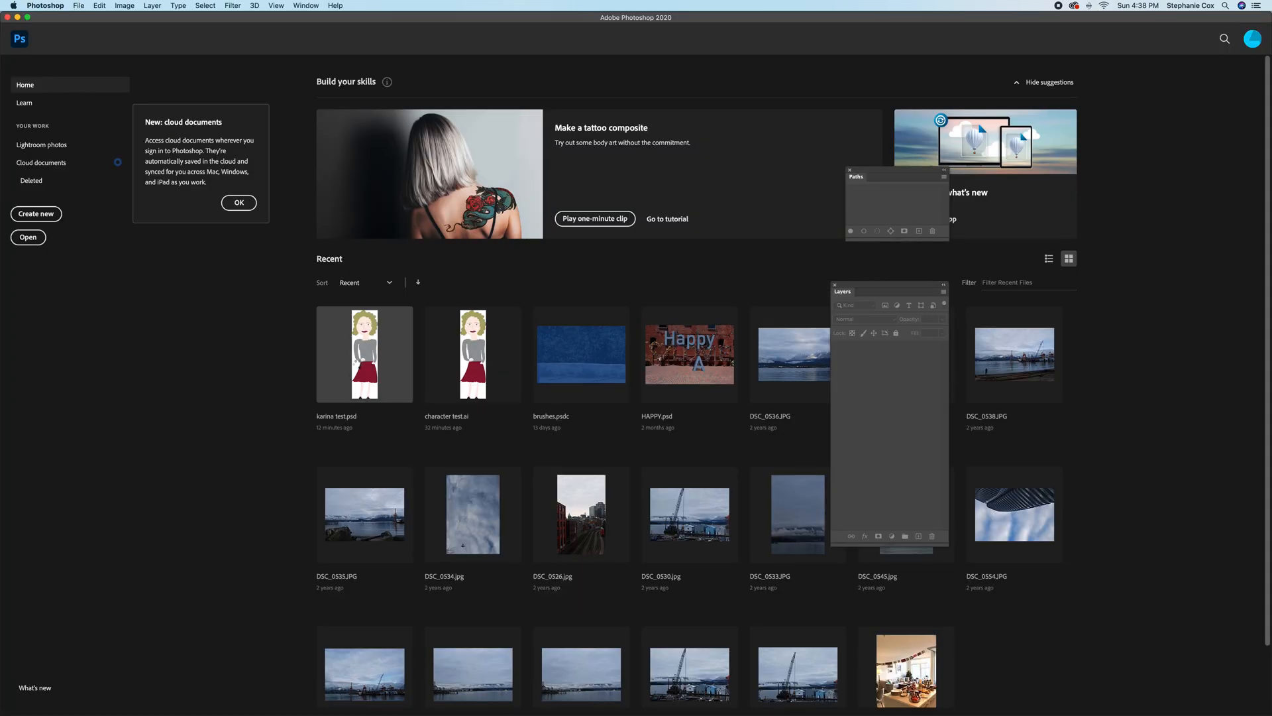
{"action": "left_click", "coordinate": [373, 368]}
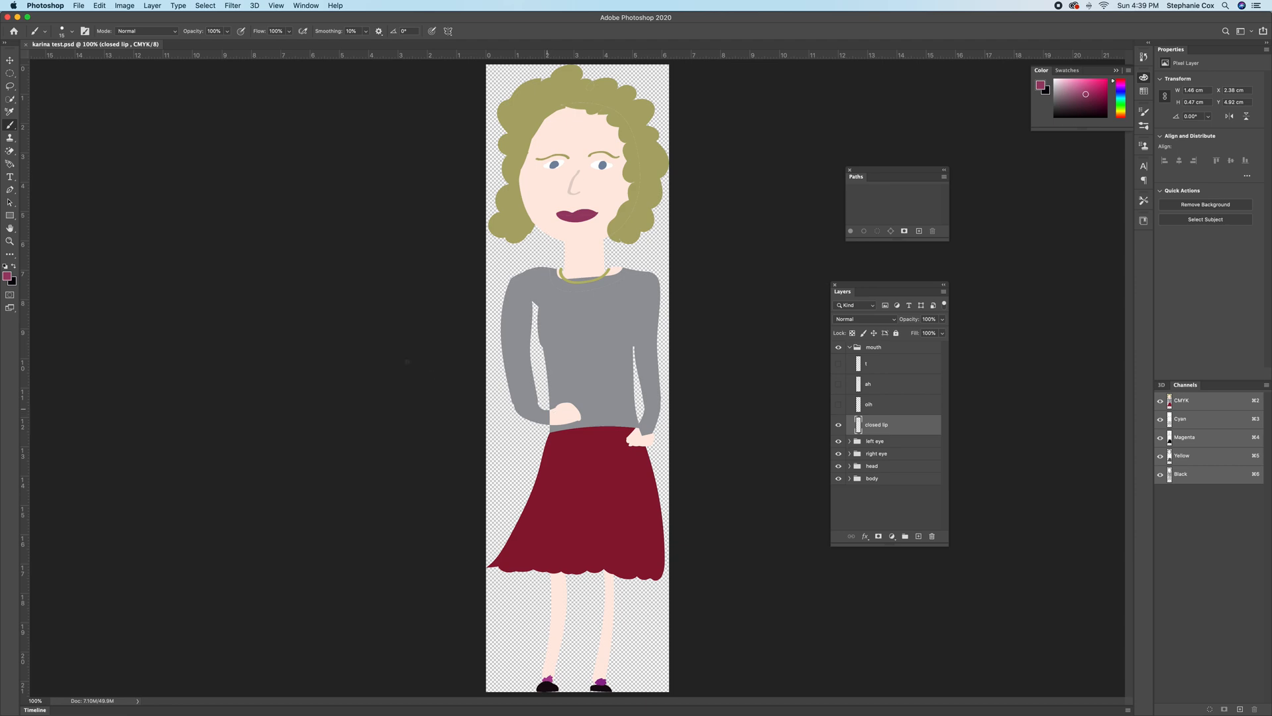
Select the hand resting on the waist in the body group's Layer 1 with the Quick Selection tool.
{"action": "left_click_drag", "start_coordinate": [10, 99], "coordinate": [64, 108]}
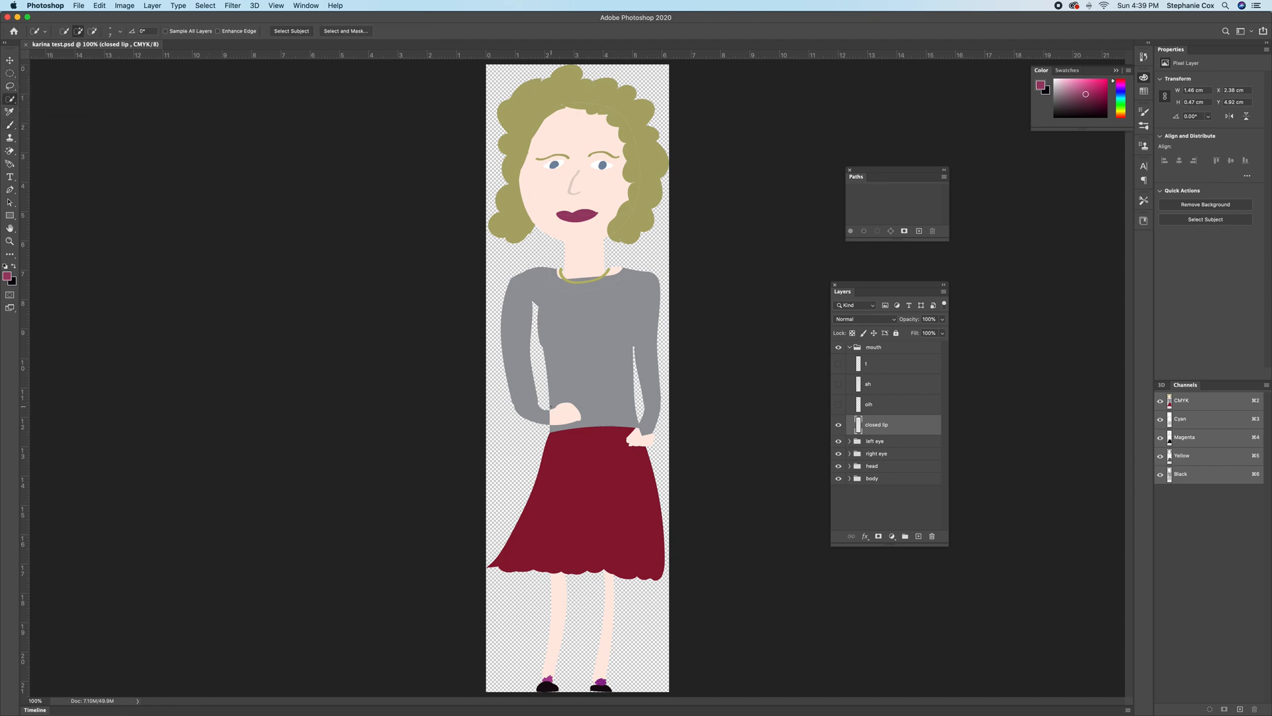
{"action": "left_click", "coordinate": [120, 32]}
{"action": "left_click", "coordinate": [92, 59]}
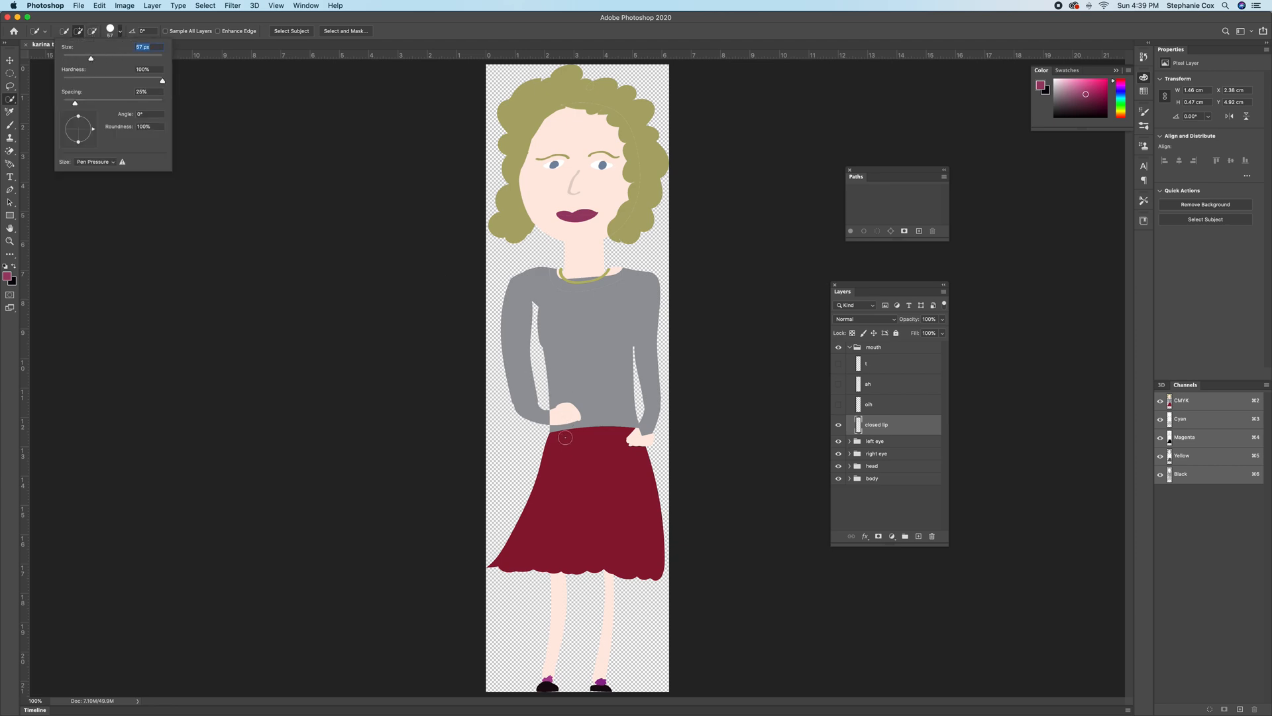
{"action": "left_click", "coordinate": [557, 418]}
{"action": "left_click_drag", "start_coordinate": [557, 413], "coordinate": [567, 410]}
{"action": "key", "text": "super+d"}
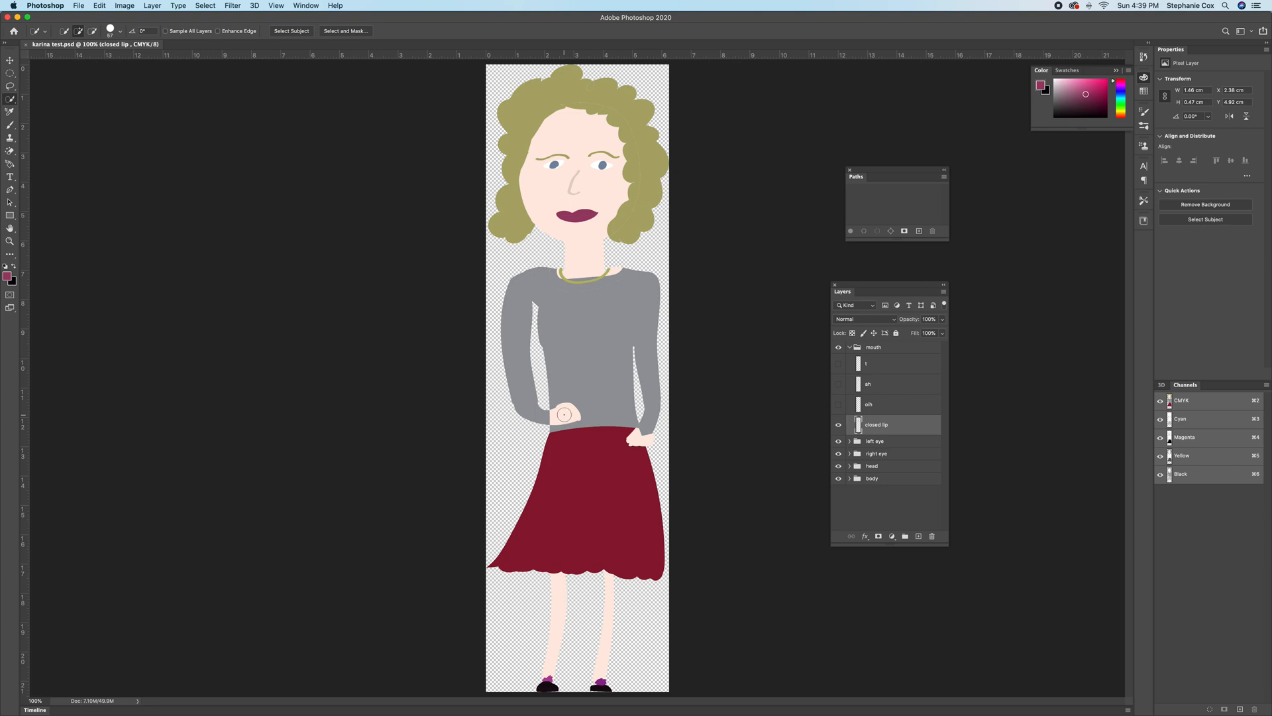
{"action": "left_click", "coordinate": [850, 478]}
{"action": "left_click", "coordinate": [867, 498]}
{"action": "left_click", "coordinate": [567, 413]}
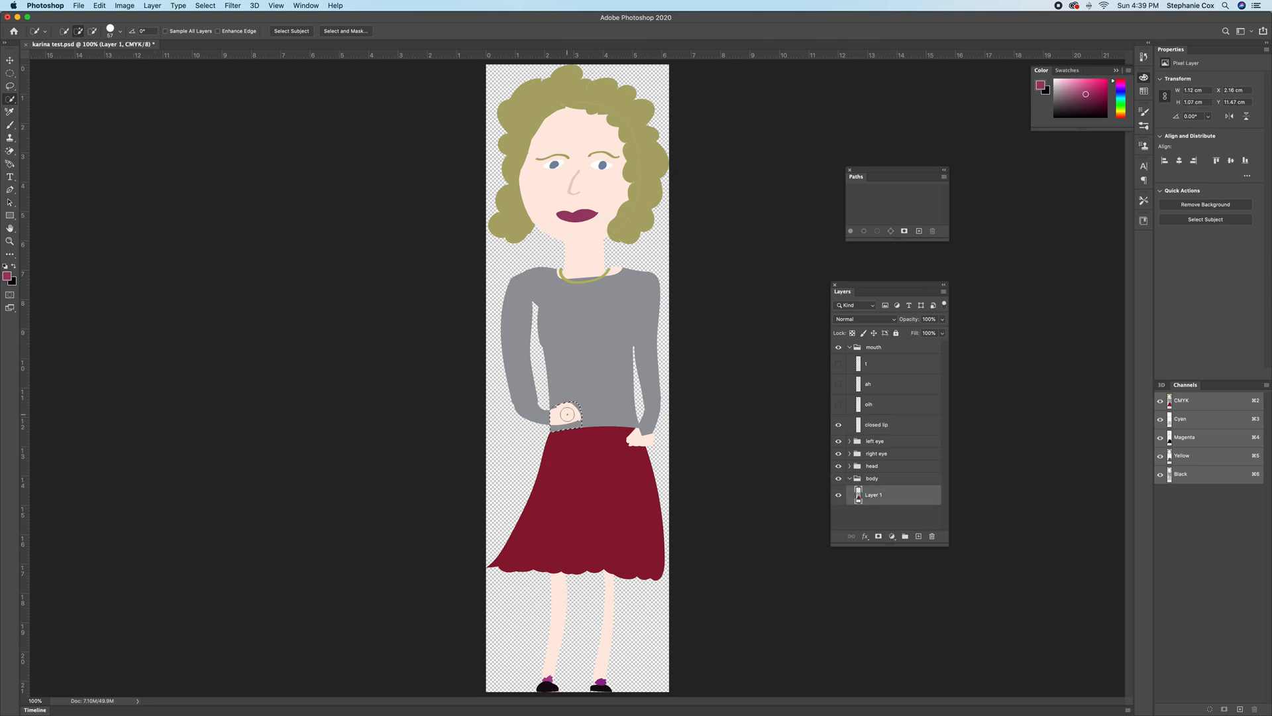
Create a new layer named hand from the selected hand.
{"action": "key", "text": "alt"}
{"action": "key", "text": "shift+super+n"}
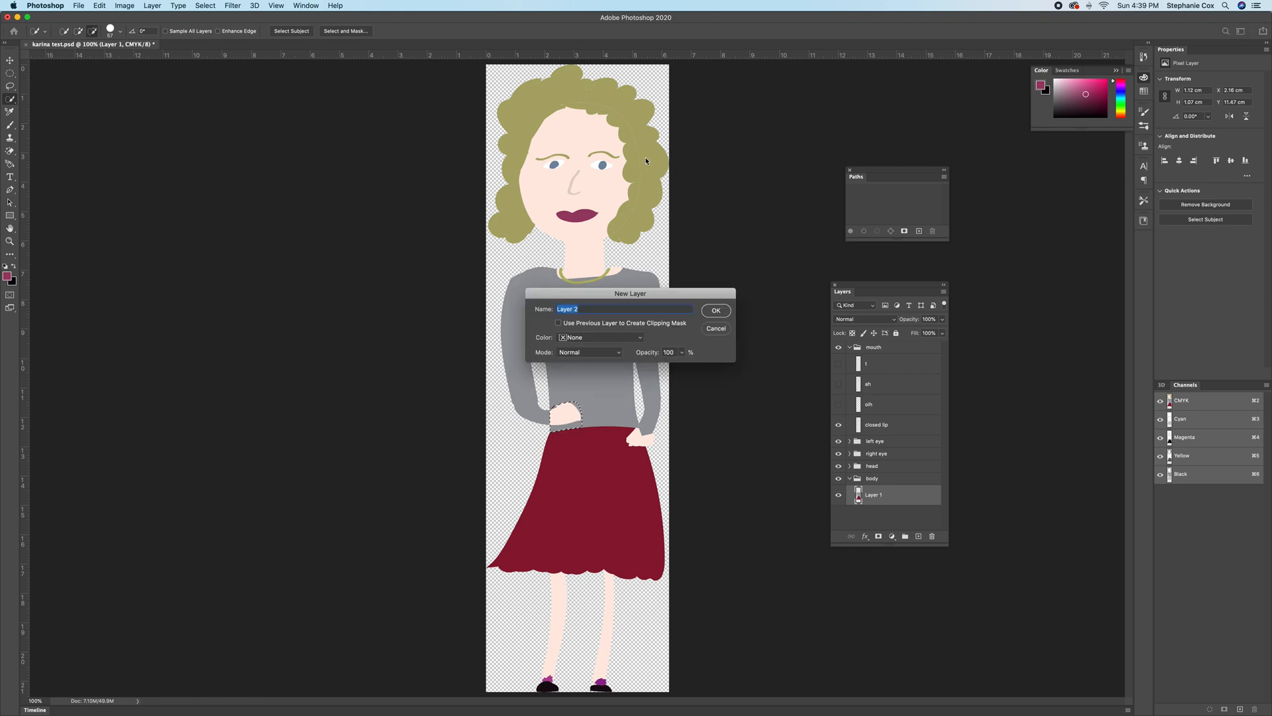
{"action": "type", "text": "hand"}
{"action": "key", "text": "Return"}
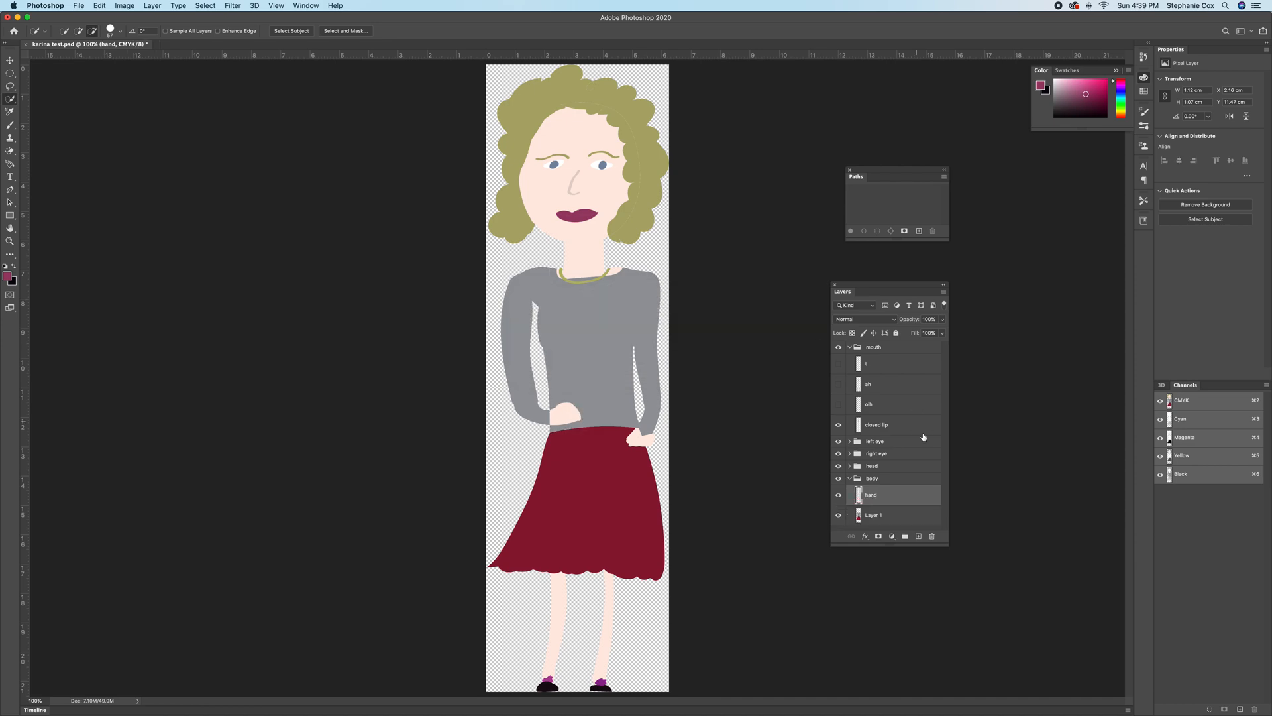
Delete the hand layer from the body group, along with the empty layer groups added there.
{"action": "left_click", "coordinate": [838, 515]}
{"action": "left_click", "coordinate": [838, 516]}
{"action": "left_click", "coordinate": [838, 495]}
{"action": "left_click", "coordinate": [934, 536]}
{"action": "left_click", "coordinate": [709, 230]}
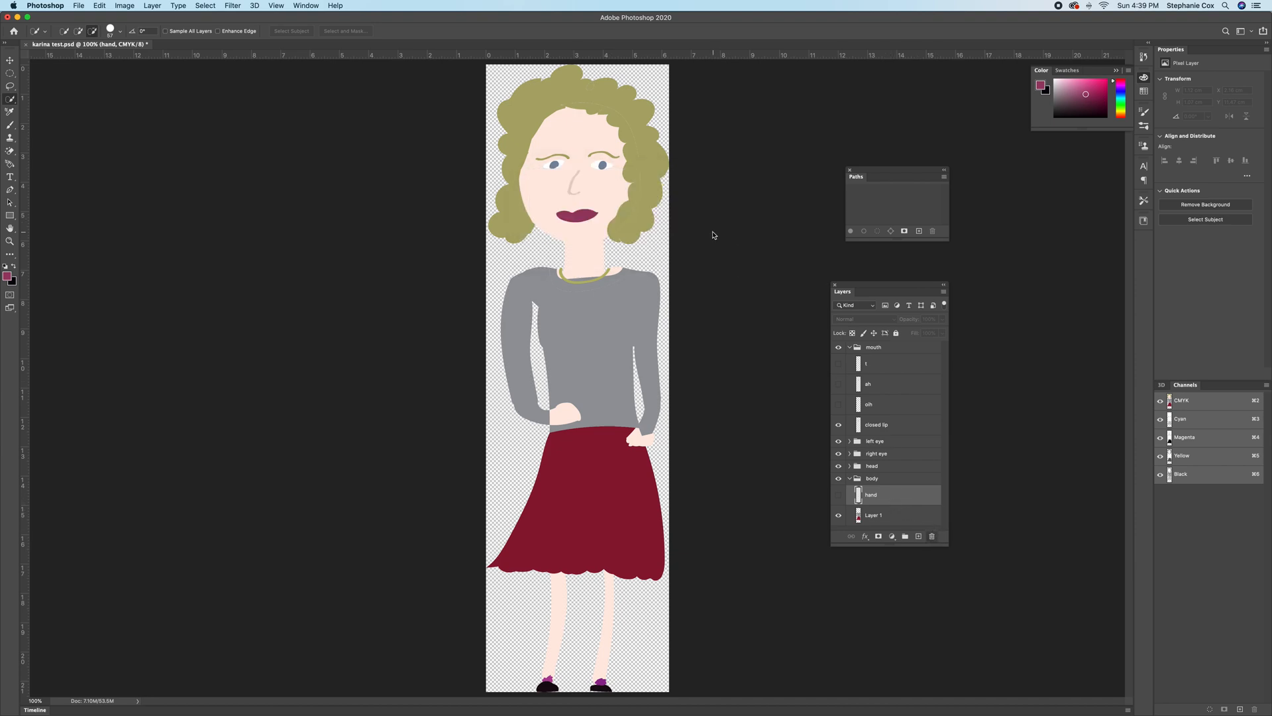
{"action": "left_click", "coordinate": [906, 536]}
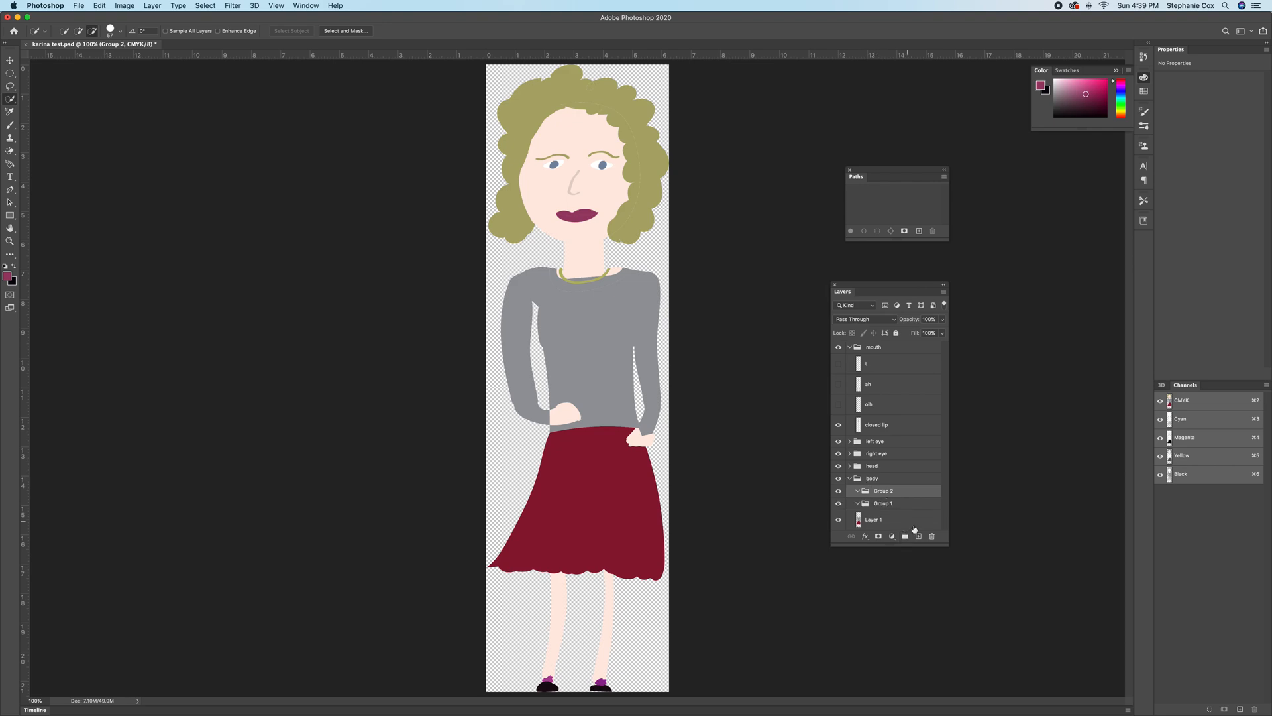
{"action": "left_click", "coordinate": [933, 537]}
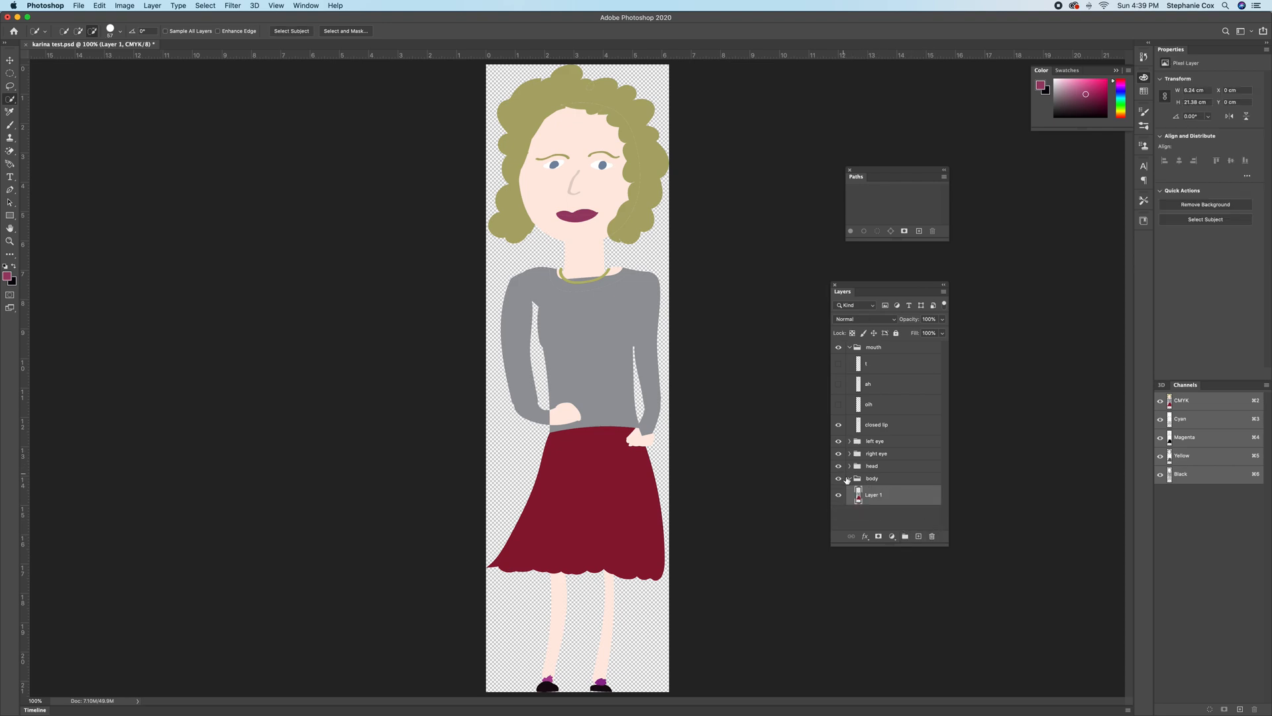
Examine the layers inside the head and eye groups, leaving the groups collapsed.
{"action": "left_click", "coordinate": [850, 479]}
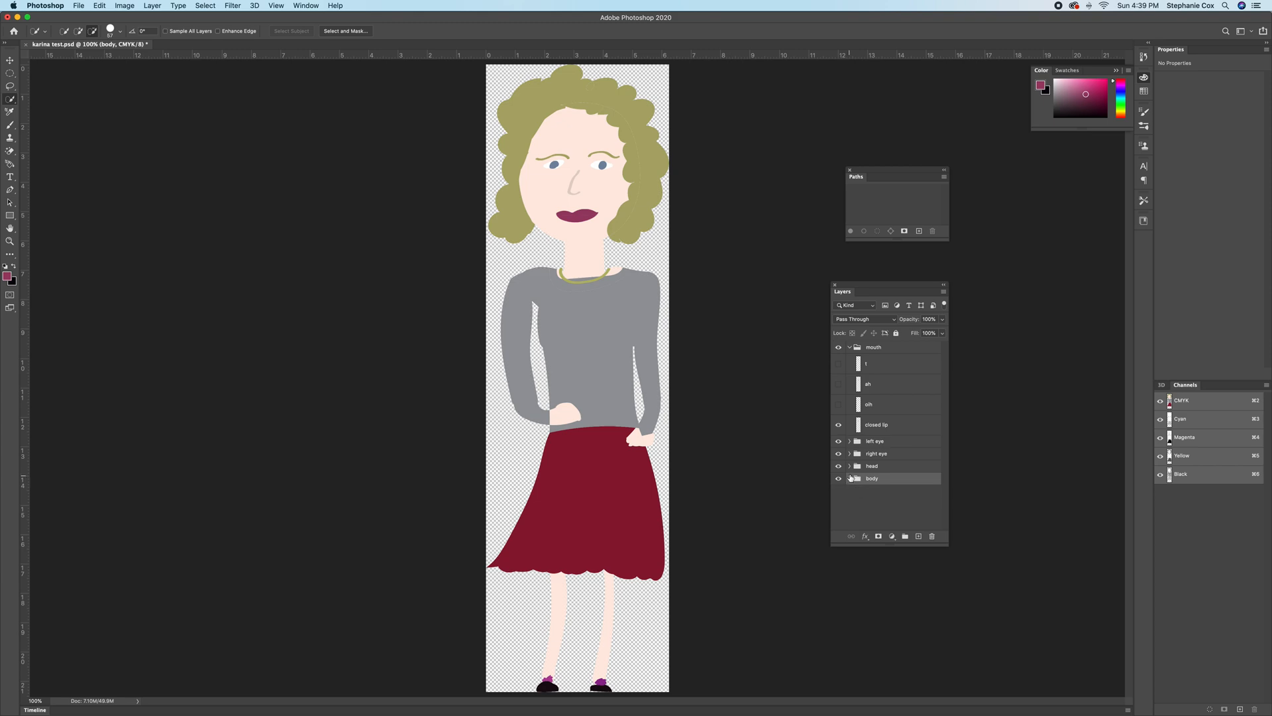
{"action": "left_click", "coordinate": [851, 467]}
{"action": "left_click", "coordinate": [850, 468]}
{"action": "left_click", "coordinate": [850, 467]}
{"action": "scroll", "coordinate": [890, 503], "scroll_direction": "down", "scroll_amount": 2}
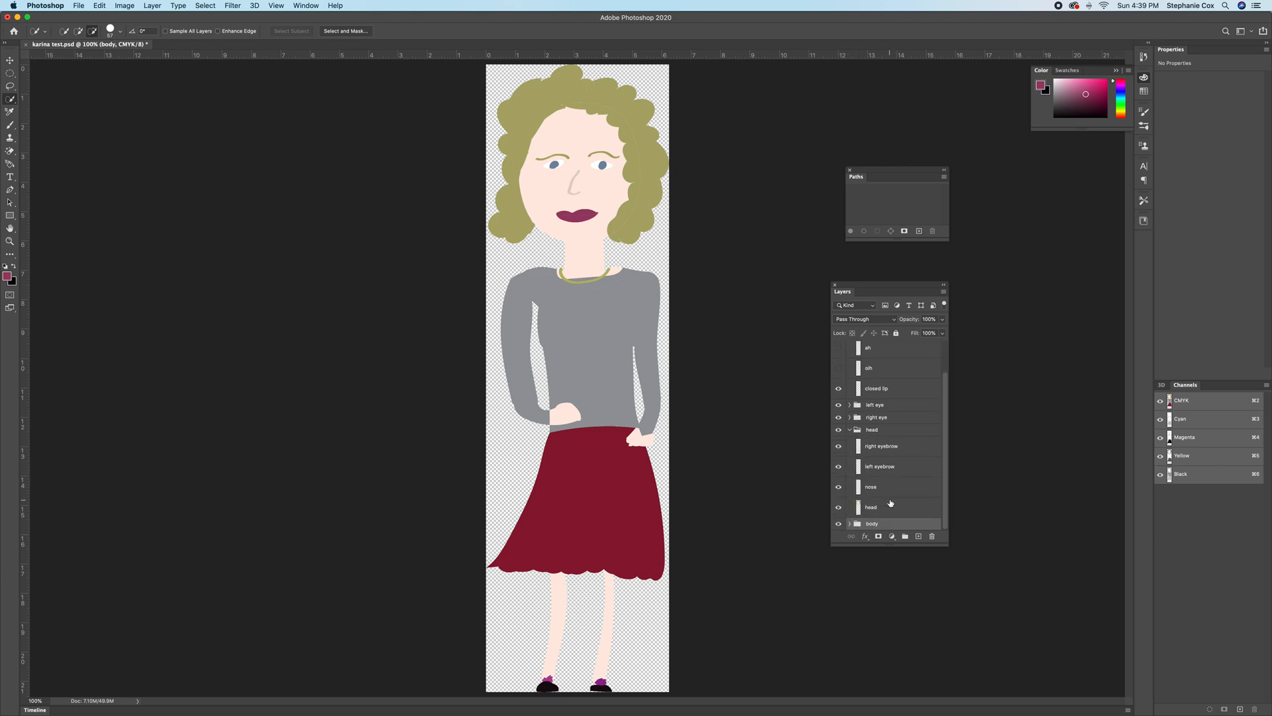
{"action": "scroll", "coordinate": [891, 503], "scroll_direction": "up", "scroll_amount": 1}
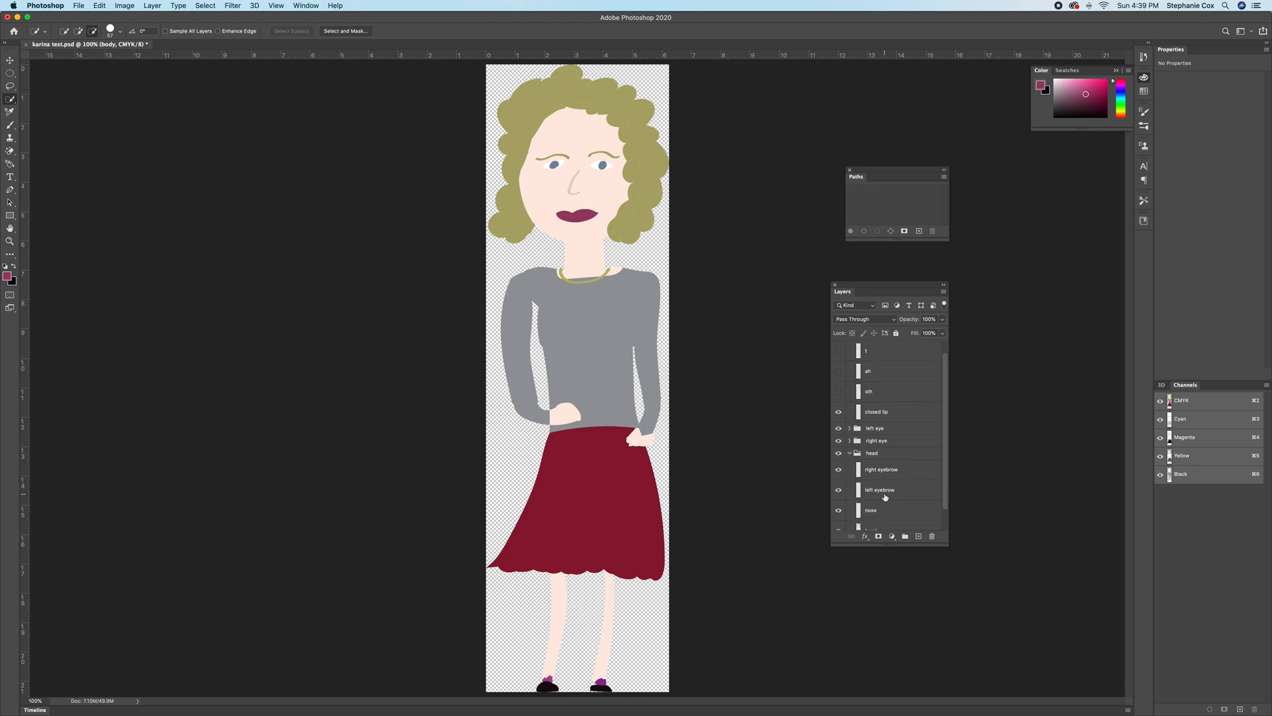
{"action": "left_click", "coordinate": [838, 518]}
{"action": "left_click", "coordinate": [838, 518]}
{"action": "left_click", "coordinate": [850, 440]}
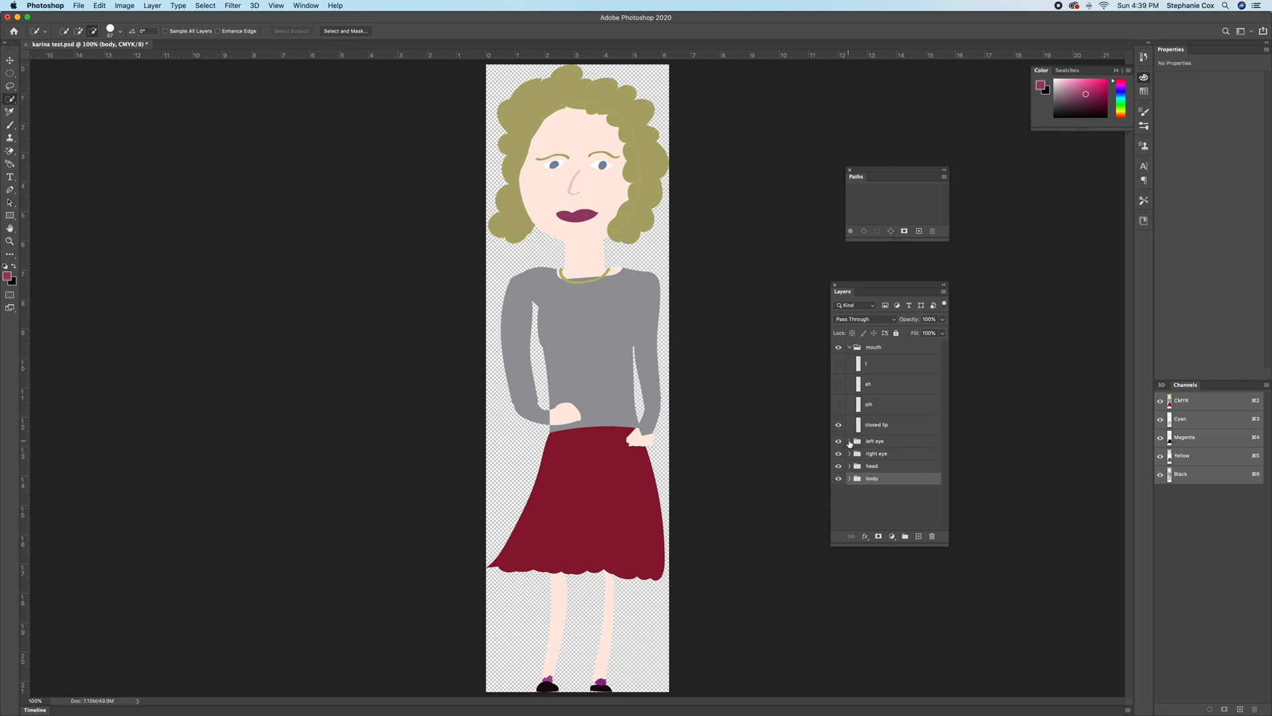
{"action": "left_click", "coordinate": [850, 453]}
{"action": "left_click", "coordinate": [849, 453]}
Compare the mouth shapes one at a time and rename the first layer in the mouth group as D.
{"action": "left_click", "coordinate": [839, 364]}
{"action": "left_click", "coordinate": [839, 384]}
{"action": "left_click", "coordinate": [839, 404]}
{"action": "left_click", "coordinate": [839, 424]}
{"action": "left_click", "coordinate": [839, 383]}
{"action": "double_click", "coordinate": [869, 364]}
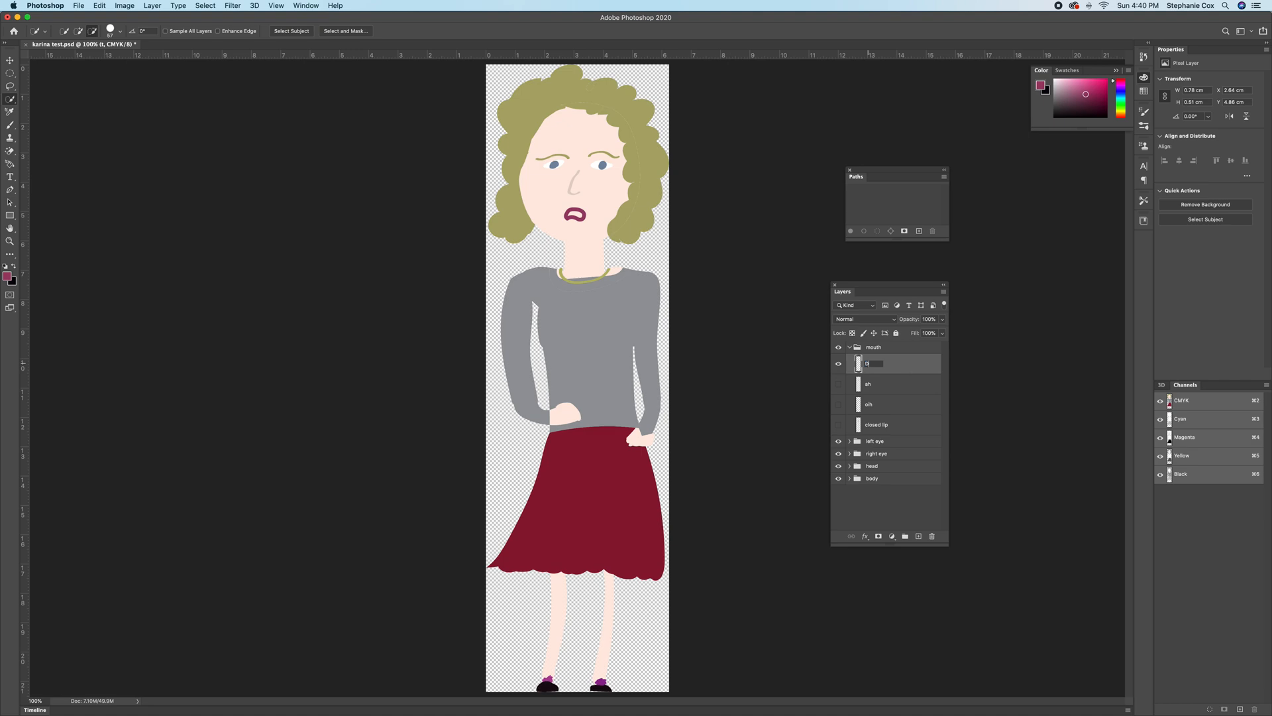
{"action": "left_click", "coordinate": [869, 406]}
Rename the oih mouth layer as oh and leave only the closed lip mouth visible.
{"action": "left_click", "coordinate": [839, 364]}
{"action": "left_click", "coordinate": [839, 404]}
{"action": "double_click", "coordinate": [871, 405]}
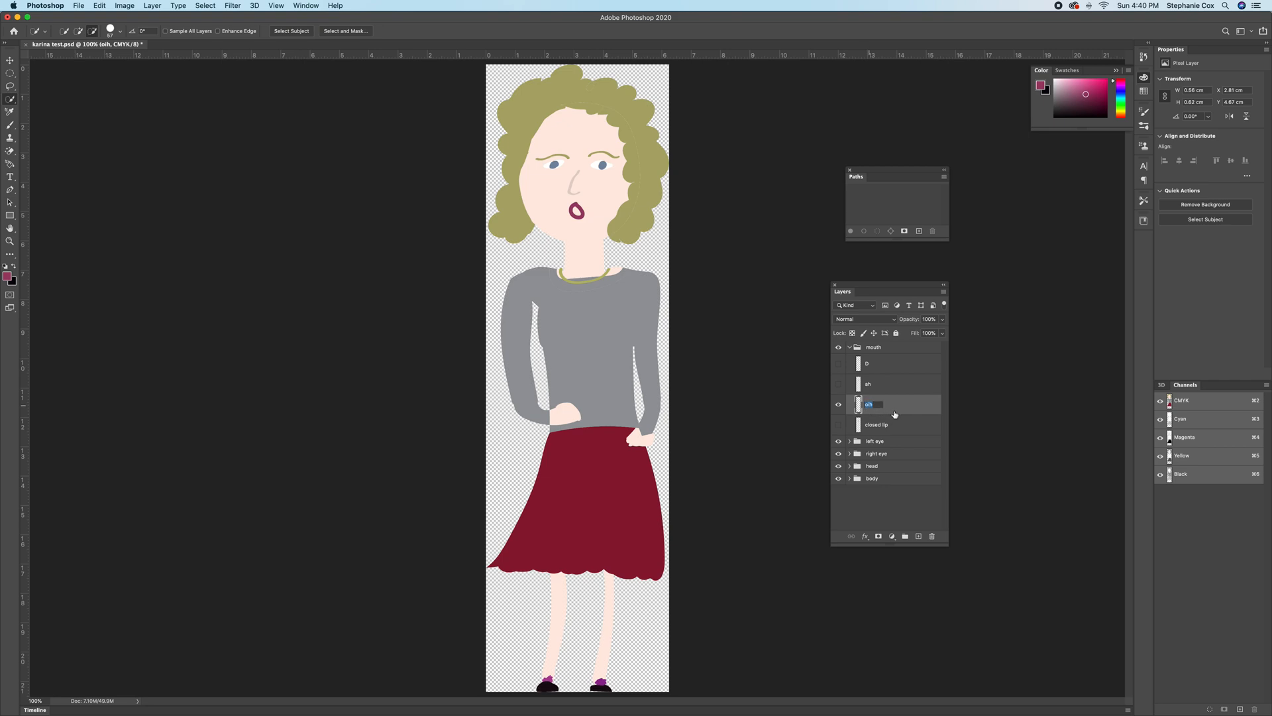
{"action": "type", "text": "oh"}
{"action": "left_click", "coordinate": [905, 504]}
{"action": "left_click", "coordinate": [838, 404]}
{"action": "left_click", "coordinate": [839, 424]}
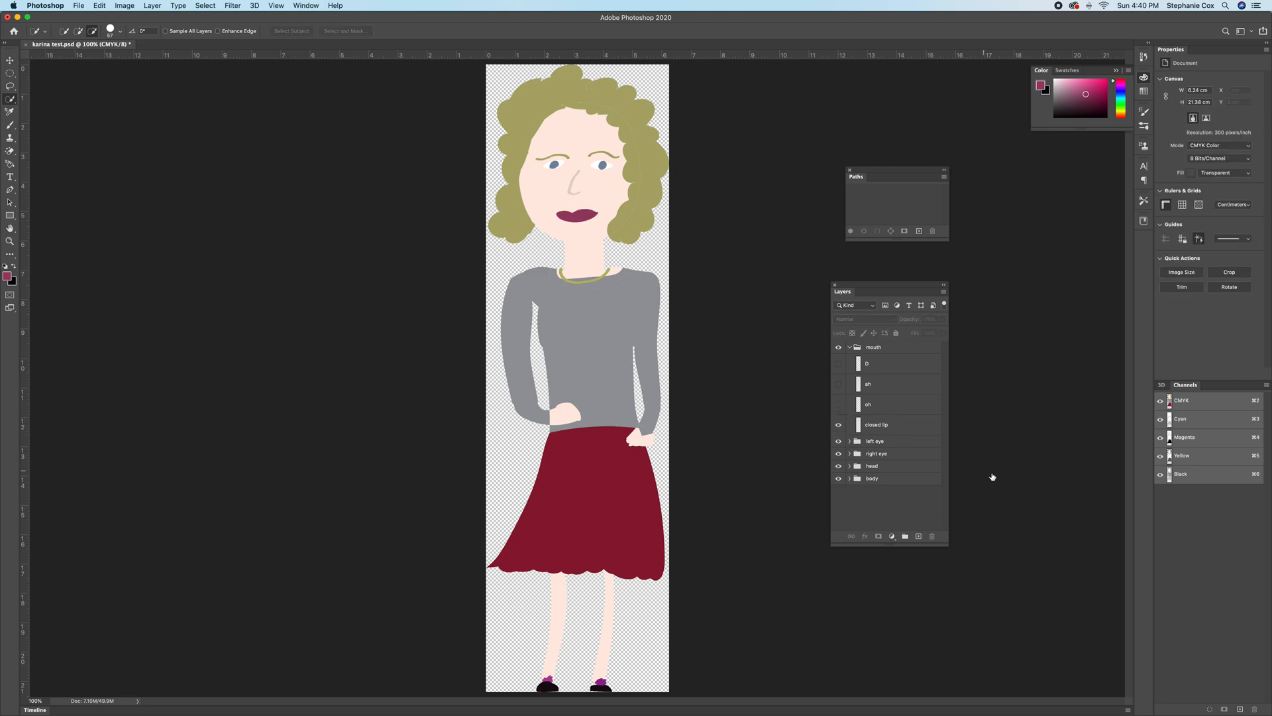
Save karina test.psd and switch back to Character Animator.
{"action": "key", "text": "super+s"}
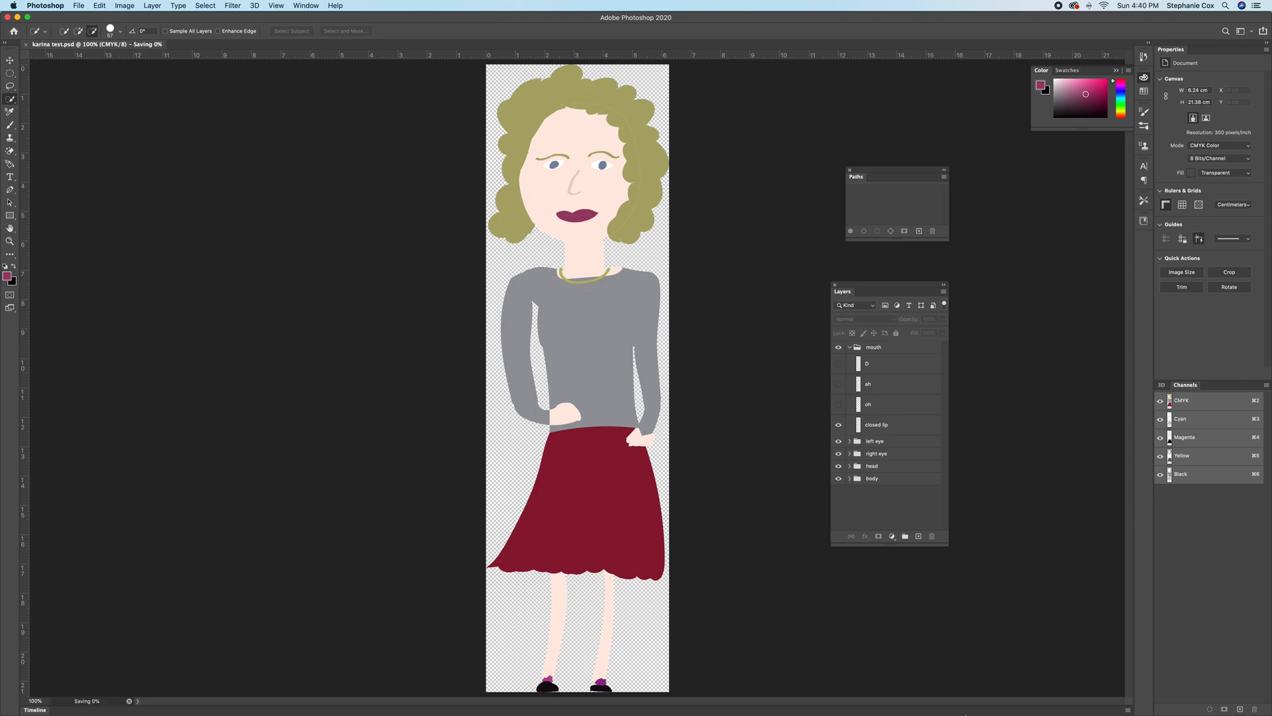
{"action": "mouse_move", "coordinate": [938, 712]}
{"action": "left_click", "coordinate": [1014, 693]}
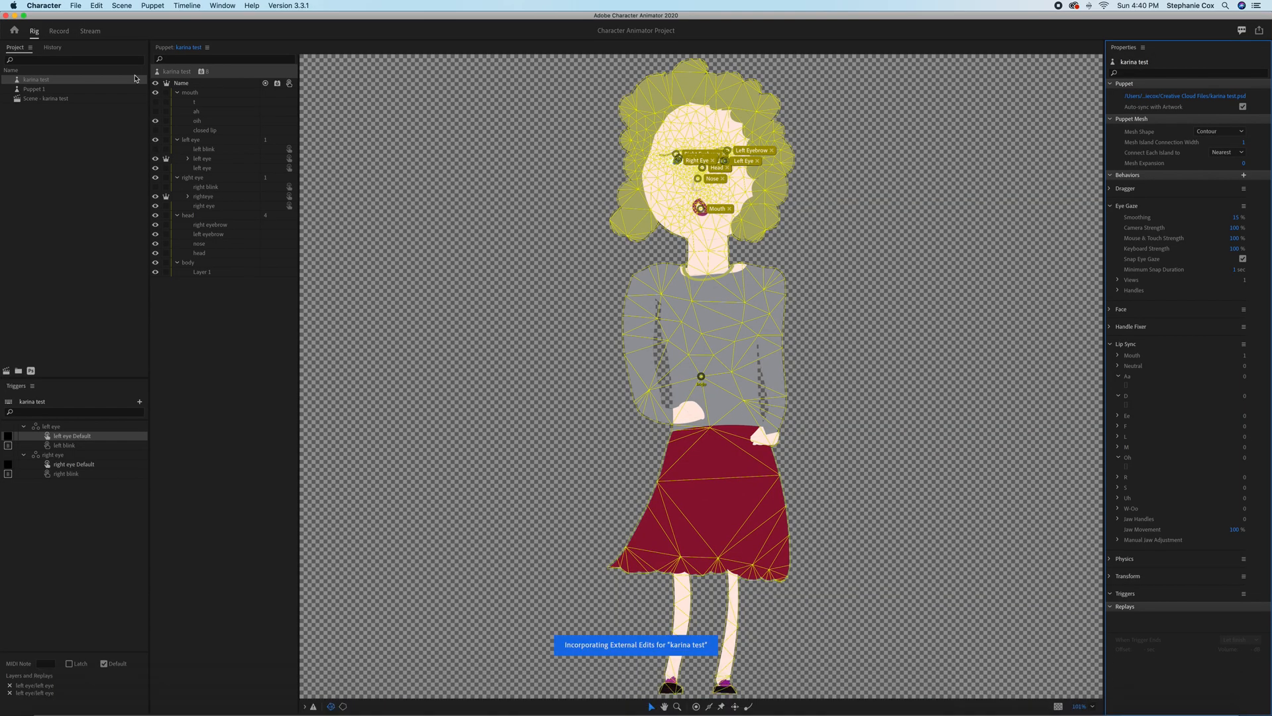
{"action": "left_click", "coordinate": [76, 6]}
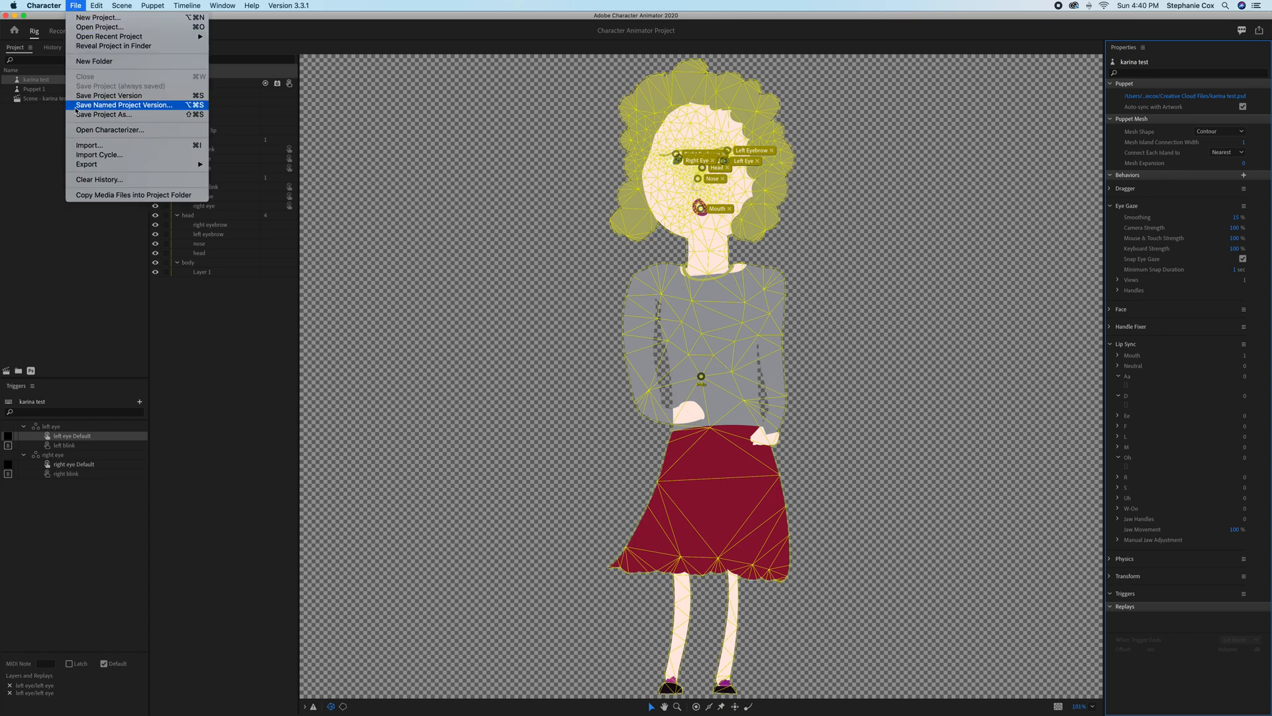
{"action": "left_click", "coordinate": [85, 148]}
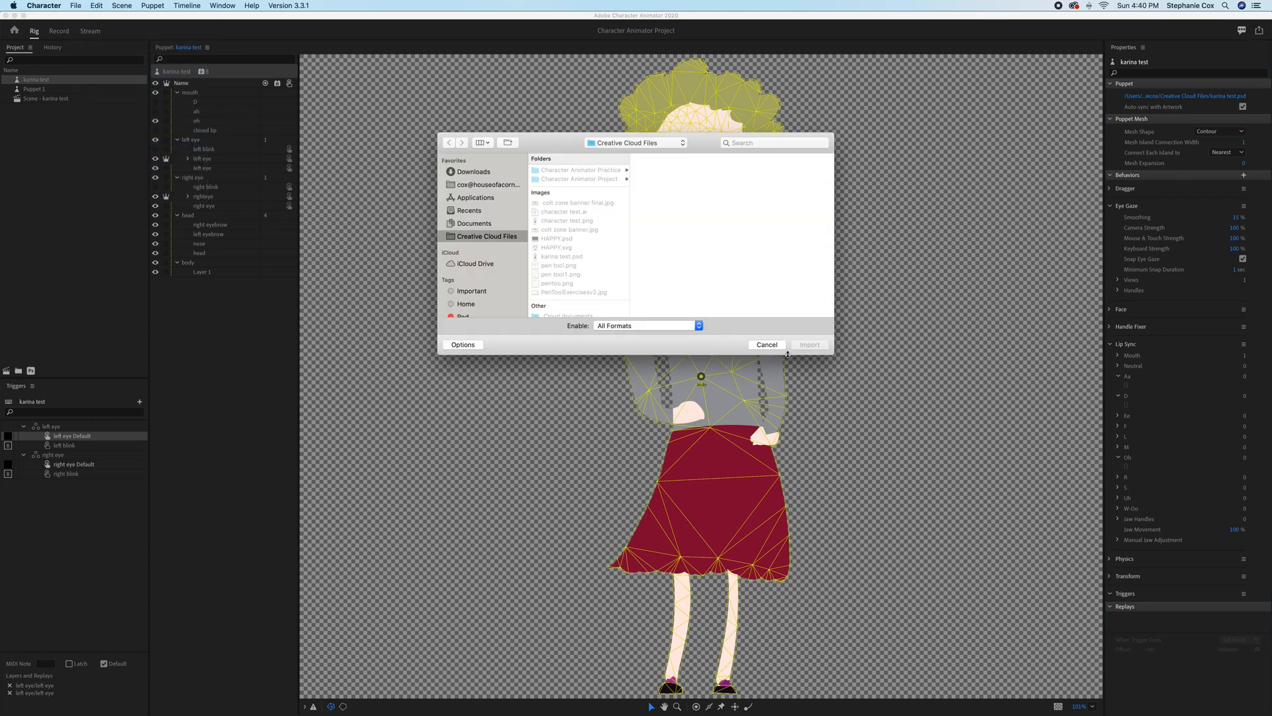
{"action": "left_click", "coordinate": [767, 346]}
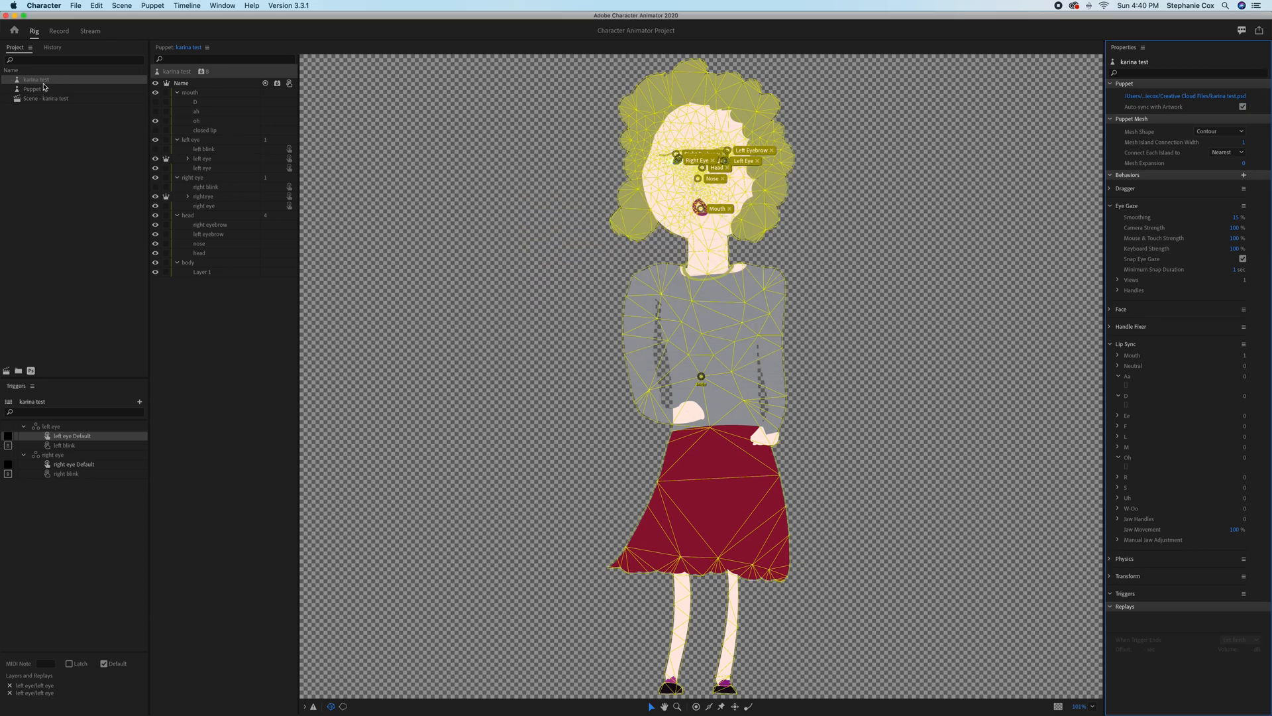
Add the updated karina test puppet to the recording scene and scale it down to fit the frame.
{"action": "left_click", "coordinate": [62, 31]}
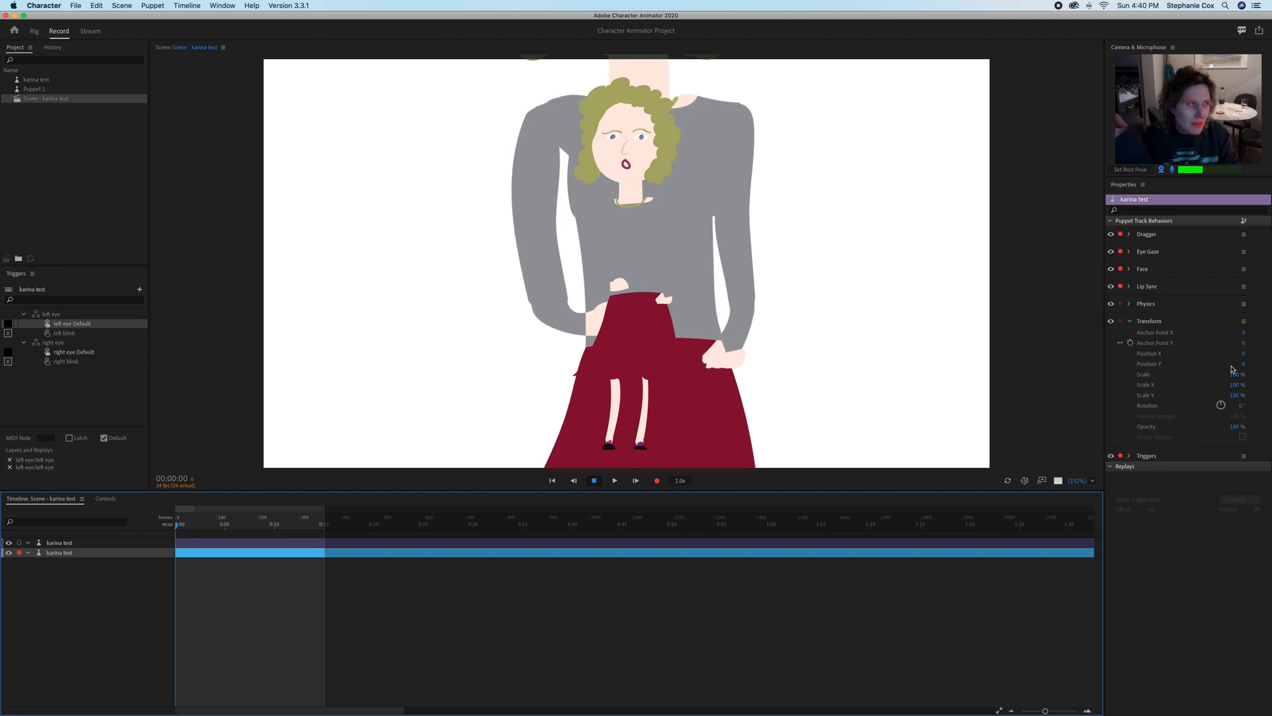
{"action": "left_click_drag", "start_coordinate": [1235, 374], "coordinate": [1203, 374]}
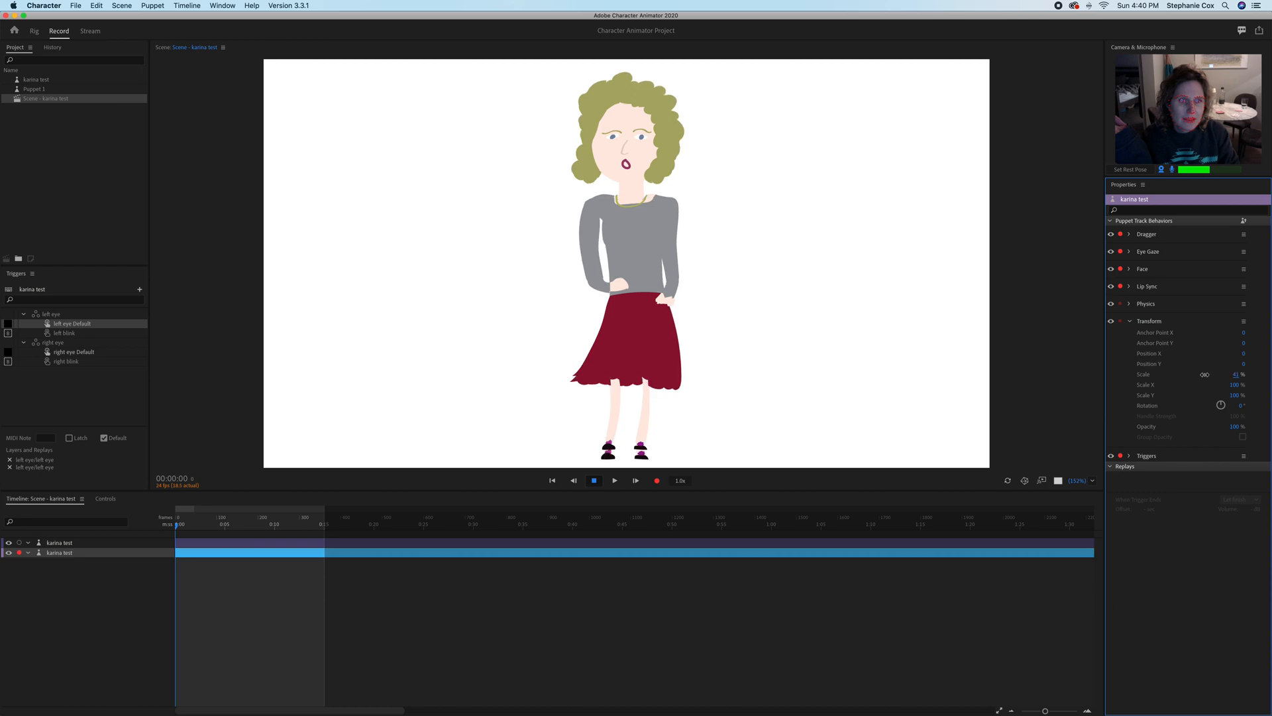
Shift the newly added karina test puppet sideways in the scene so it stands beside the first one.
{"action": "left_click", "coordinate": [742, 254]}
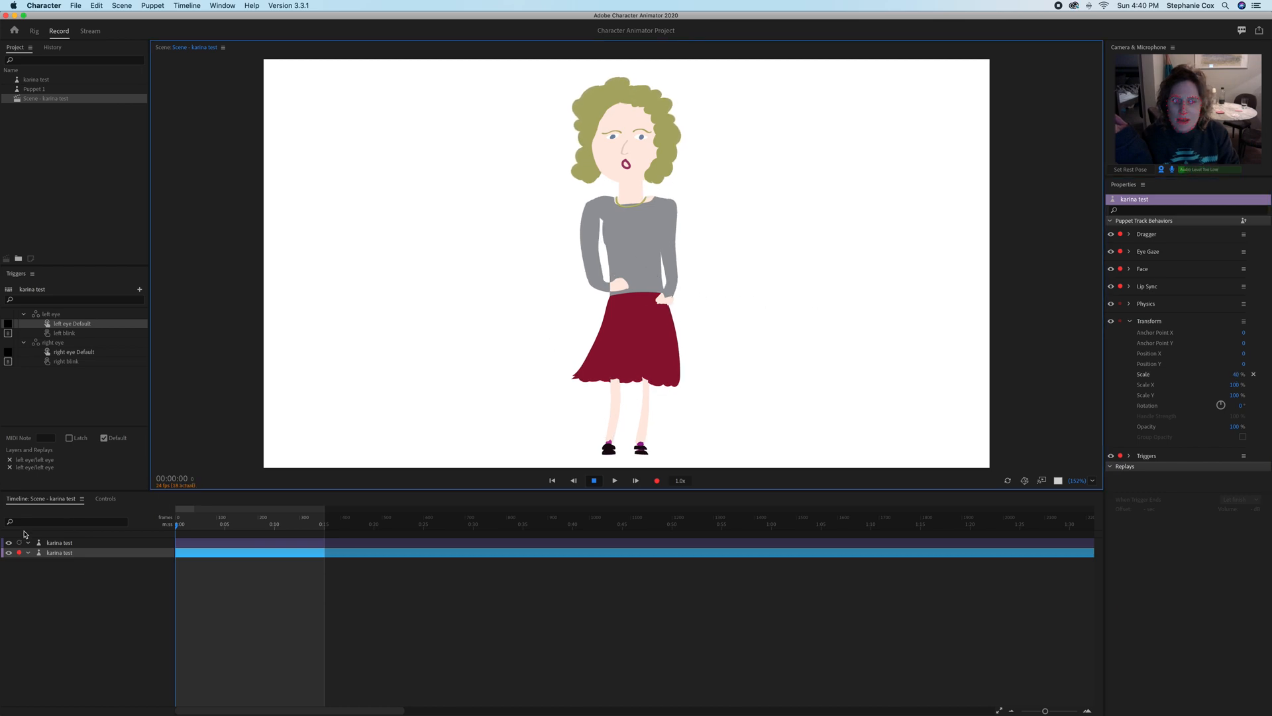
{"action": "left_click", "coordinate": [9, 560]}
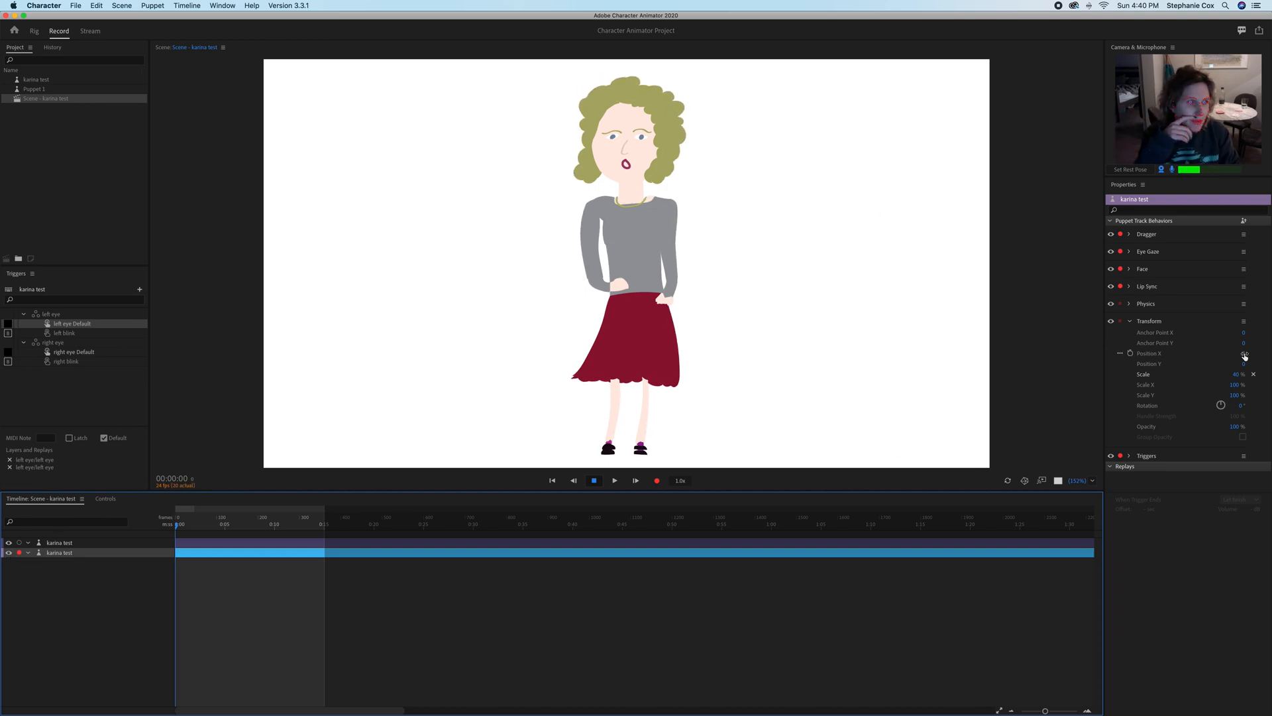
{"action": "left_click_drag", "start_coordinate": [1239, 354], "coordinate": [1041, 360]}
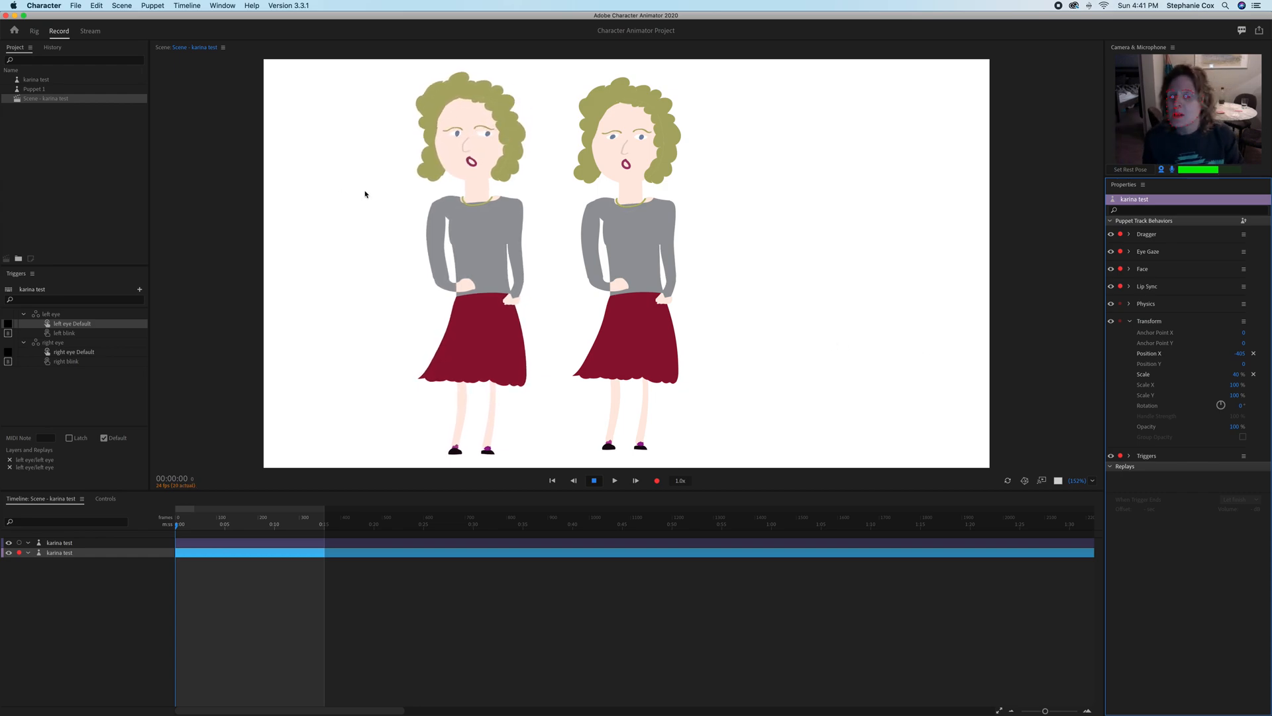
Delete the newly added karina test puppet track from the scene timeline.
{"action": "left_click", "coordinate": [59, 554]}
{"action": "key", "text": "Delete"}
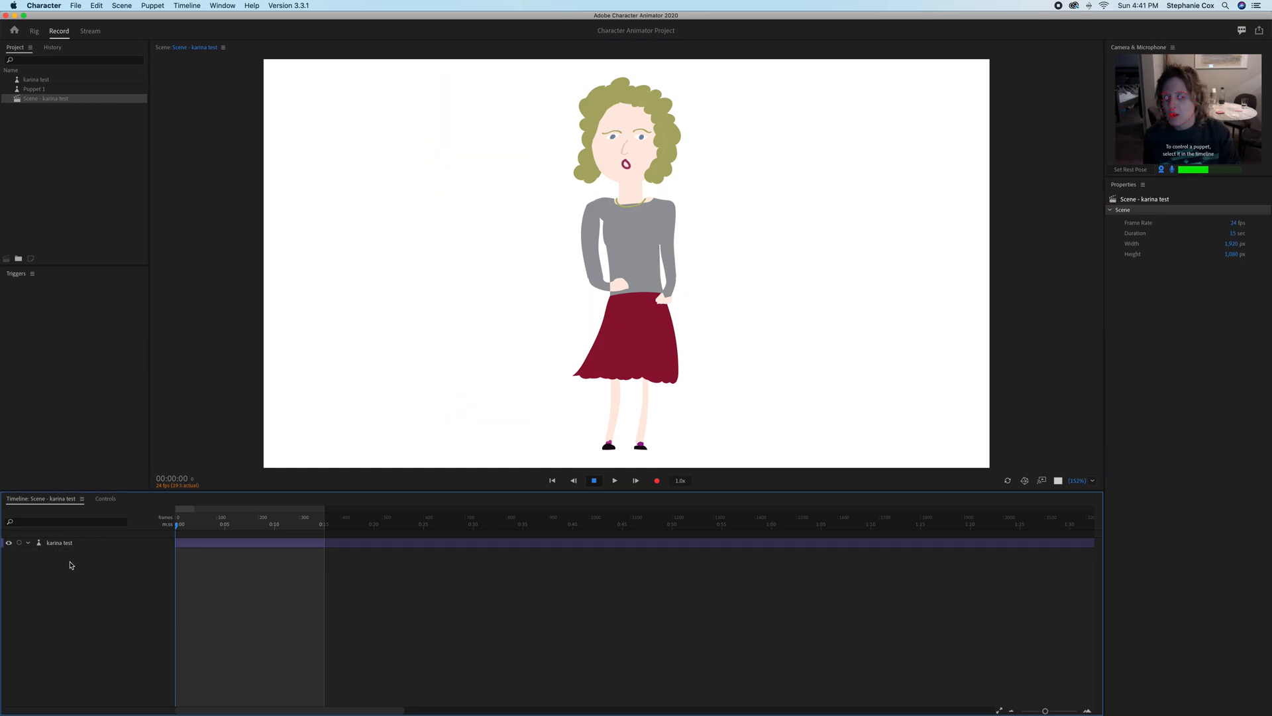
Switch the karina test puppet to rigging and leave closed lip as the only visible mouth layer.
{"action": "left_click", "coordinate": [34, 31]}
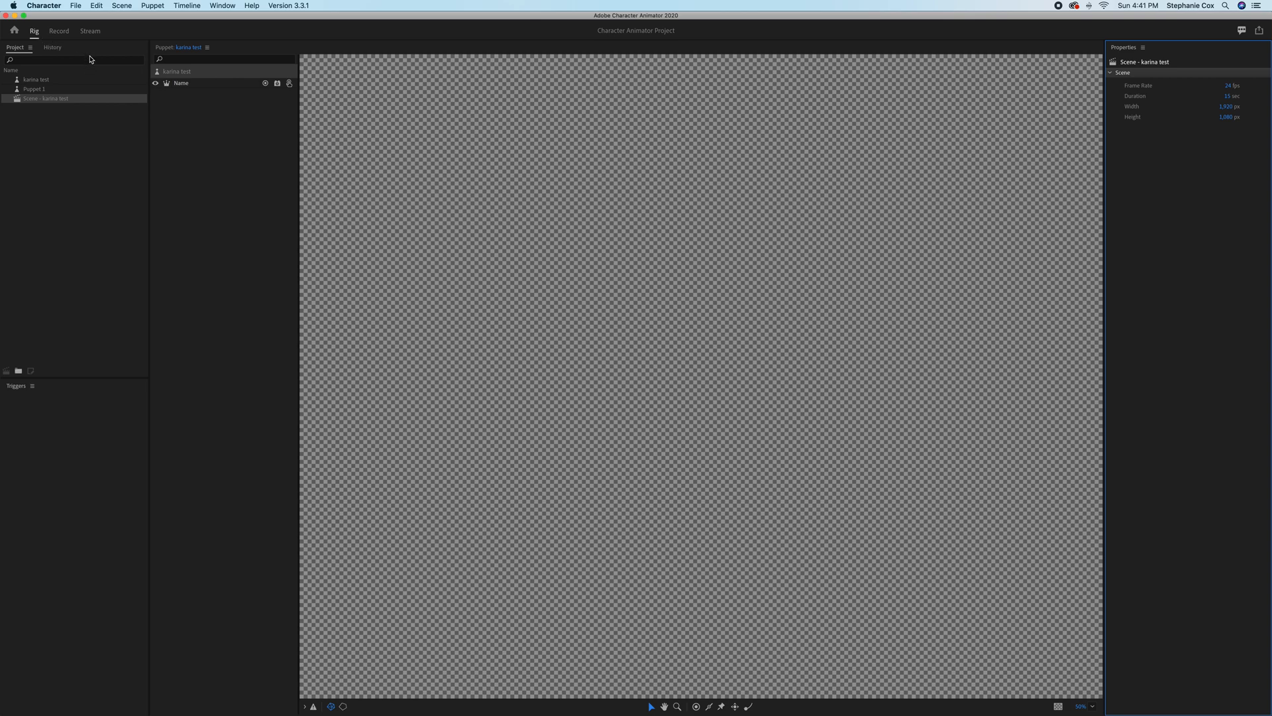
{"action": "left_click", "coordinate": [155, 129]}
{"action": "left_click", "coordinate": [155, 121]}
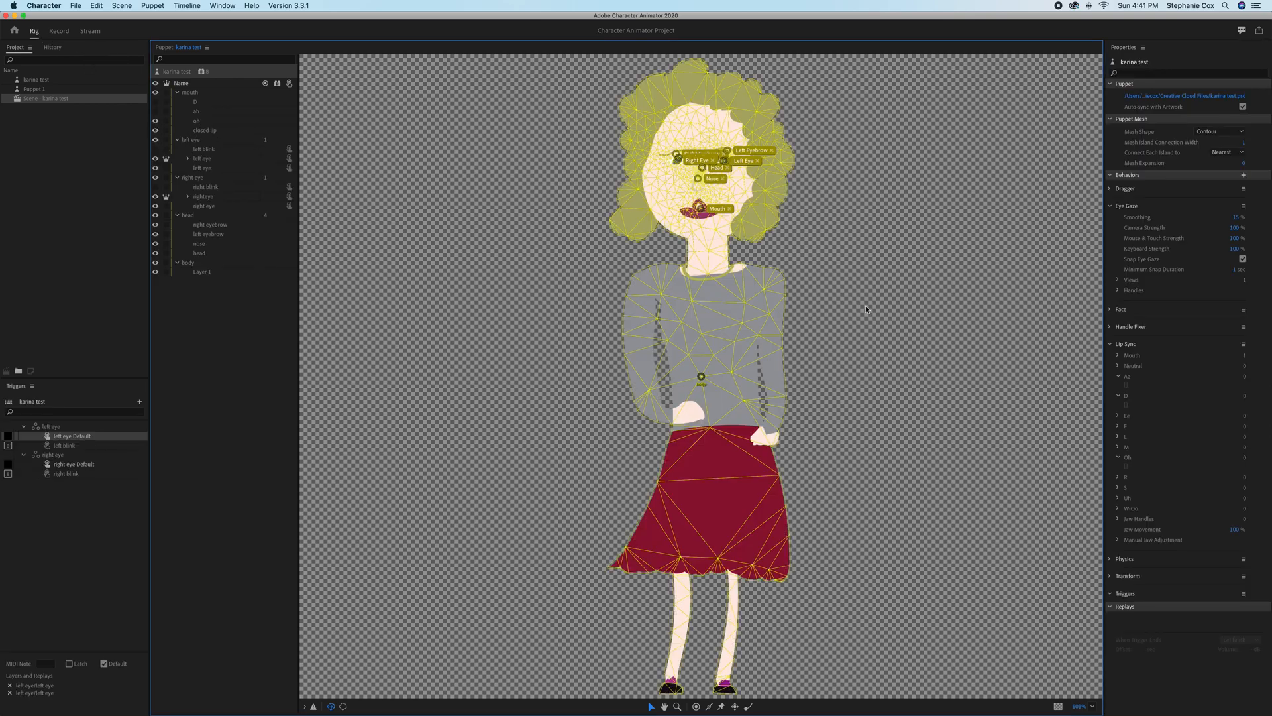
{"action": "left_click", "coordinate": [155, 122]}
Examine the puppet's Lip Sync behavior to check which mouth layers are matched to the Aa and D shapes.
{"action": "left_click", "coordinate": [1124, 384]}
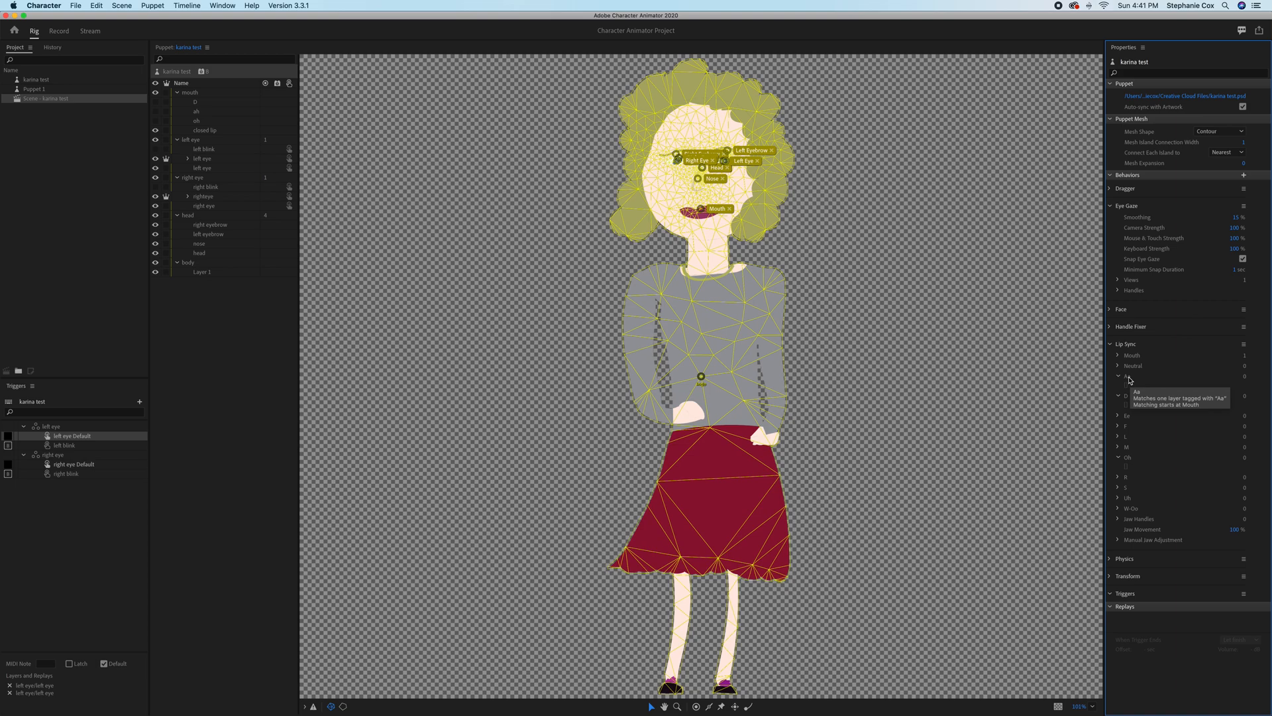
{"action": "left_click", "coordinate": [1119, 376]}
{"action": "left_click", "coordinate": [1111, 595]}
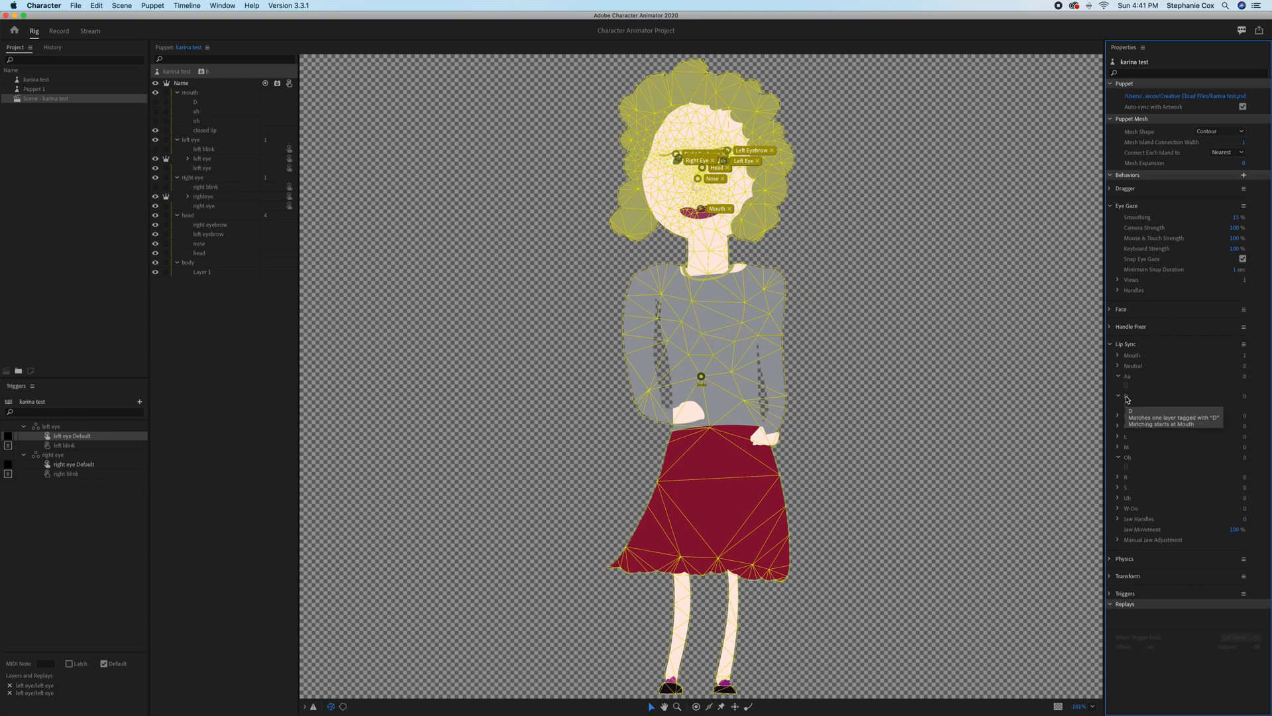
{"action": "left_click", "coordinate": [1120, 396]}
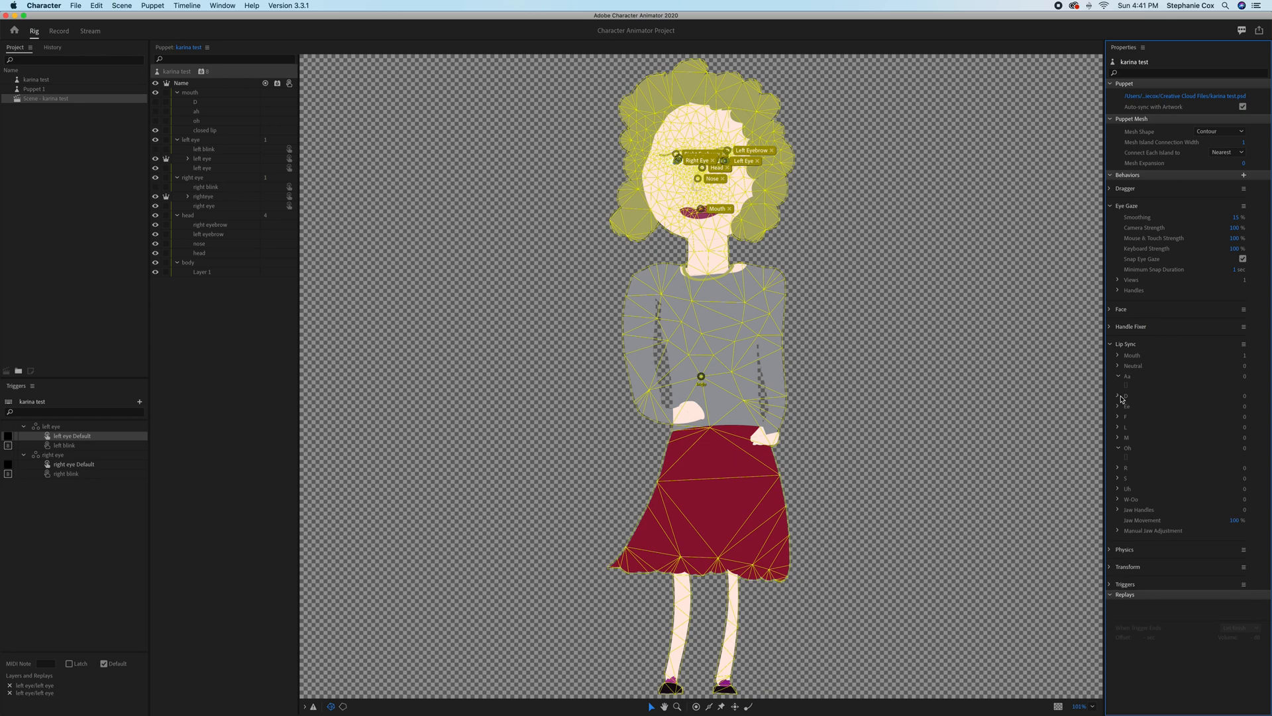
{"action": "left_click", "coordinate": [1120, 397]}
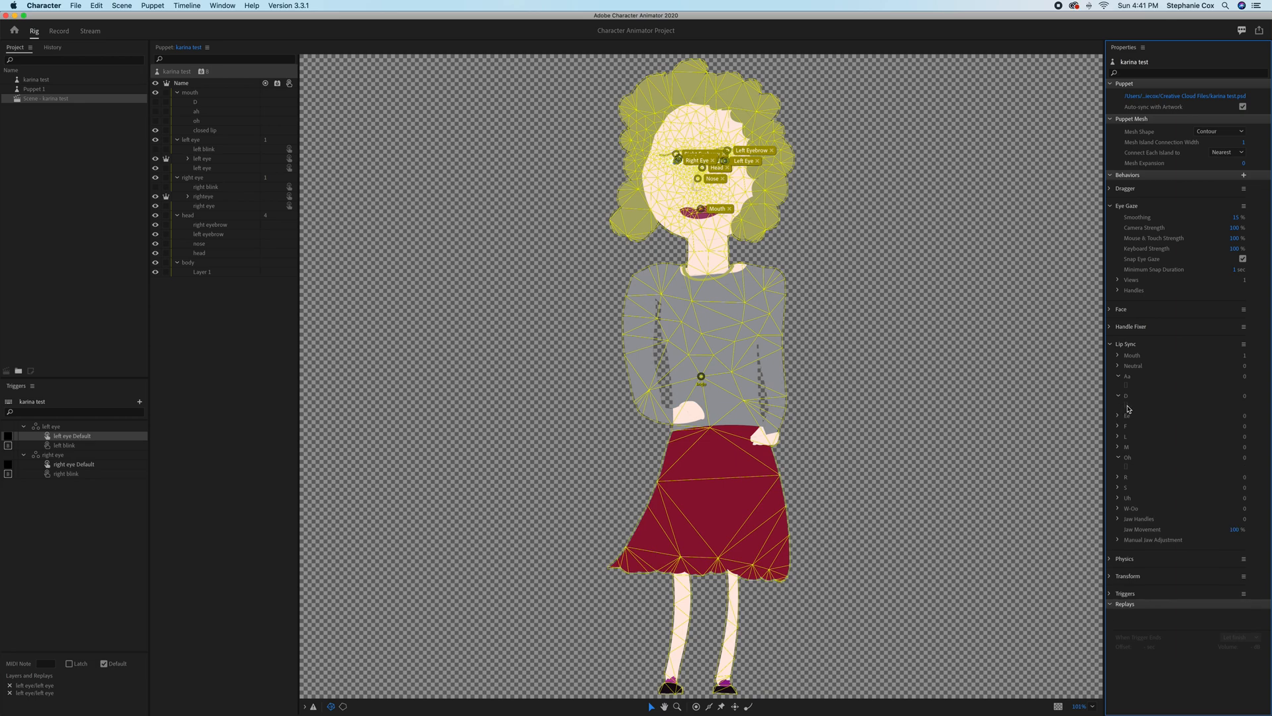
{"action": "left_click", "coordinate": [1110, 176]}
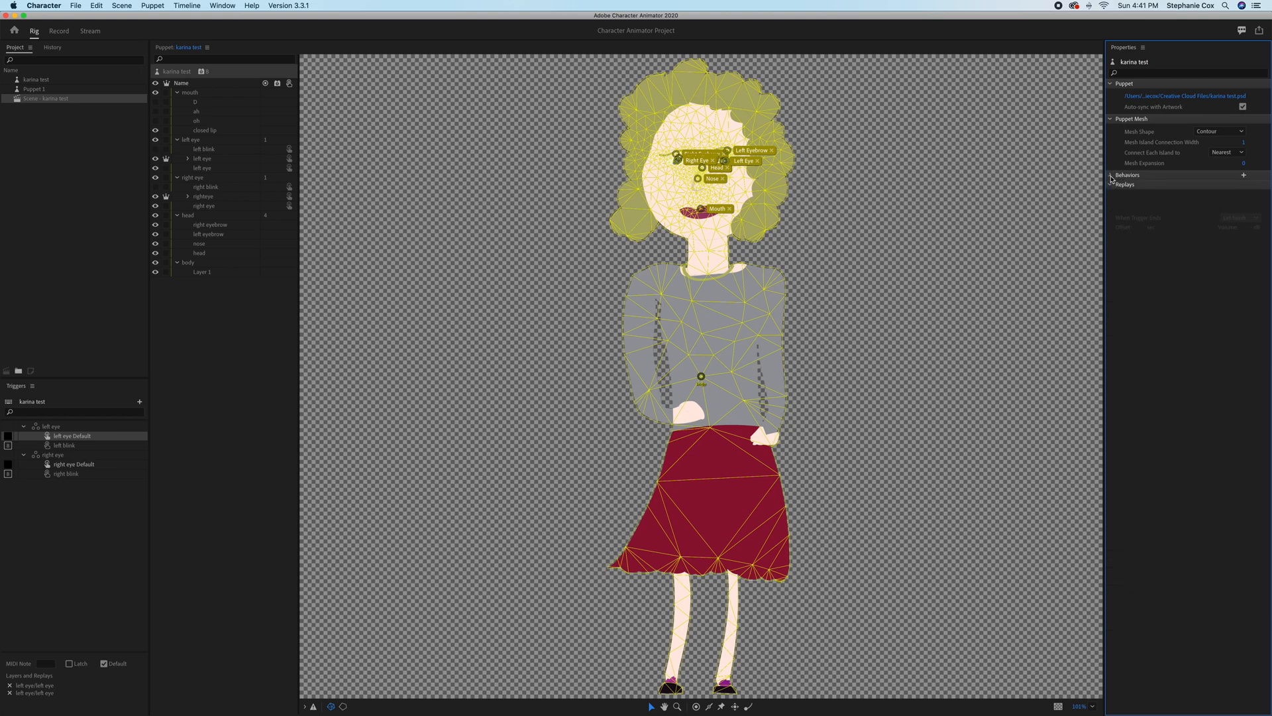
{"action": "left_click", "coordinate": [1110, 175]}
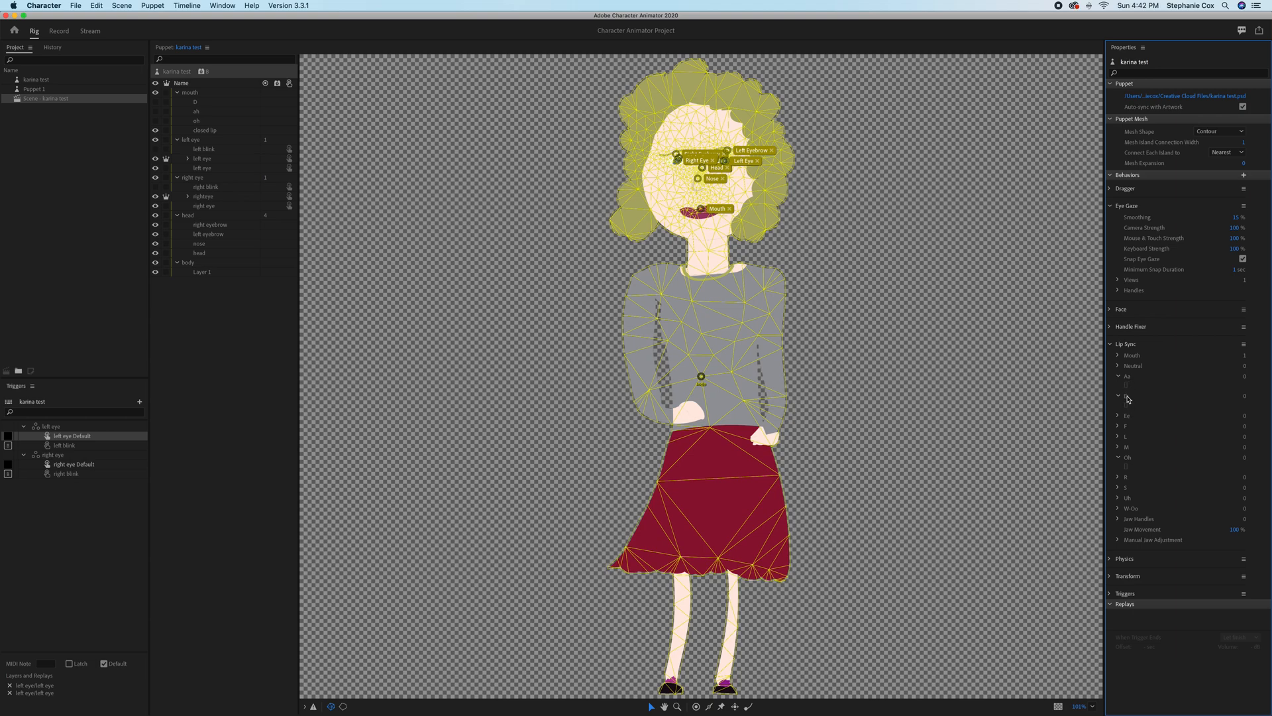
{"action": "mouse_move", "coordinate": [1129, 400]}
{"action": "left_click", "coordinate": [969, 294]}
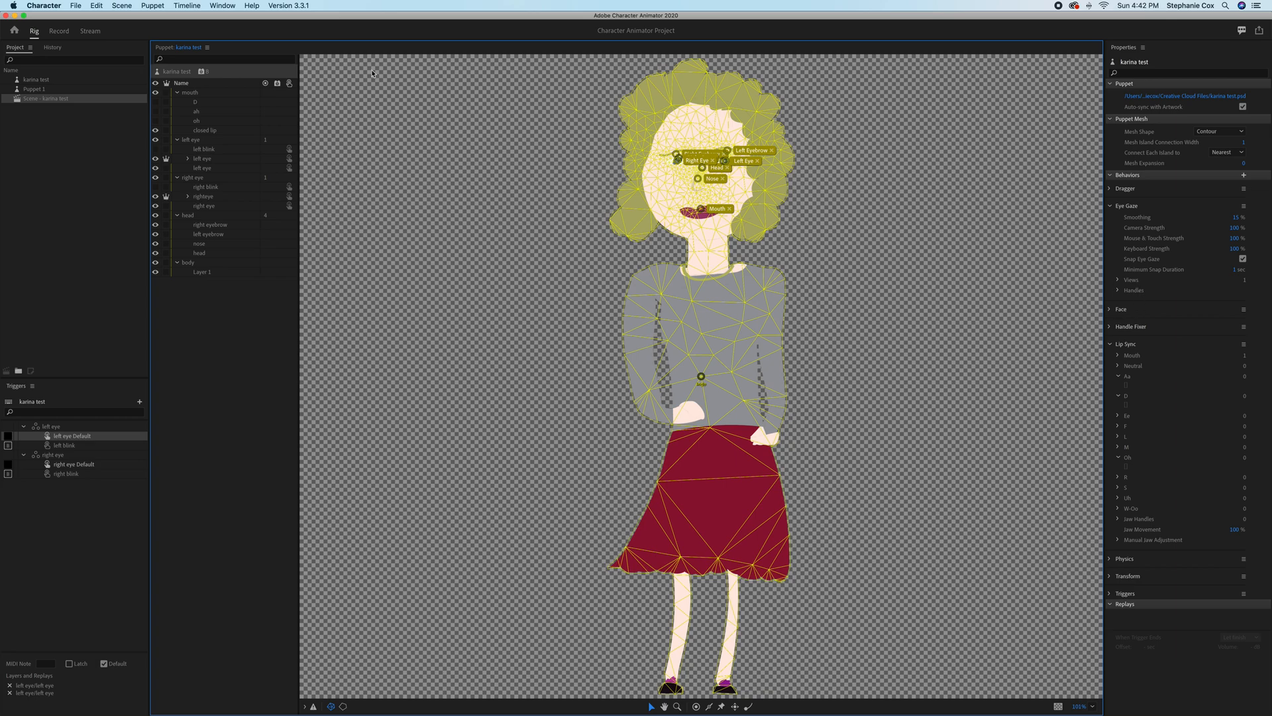
Assign the Smile mouth tag to the head layer and check its tags in both the text and visual layouts.
{"action": "left_click", "coordinate": [724, 212]}
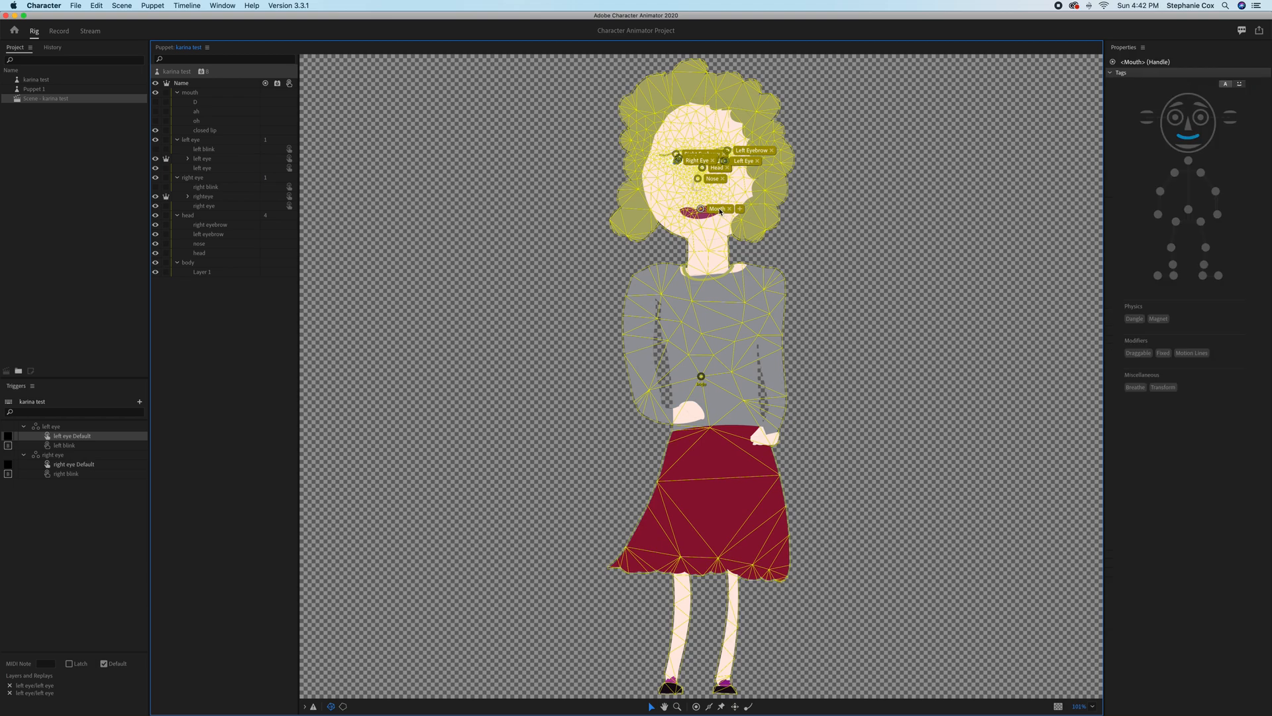
{"action": "left_click", "coordinate": [721, 211]}
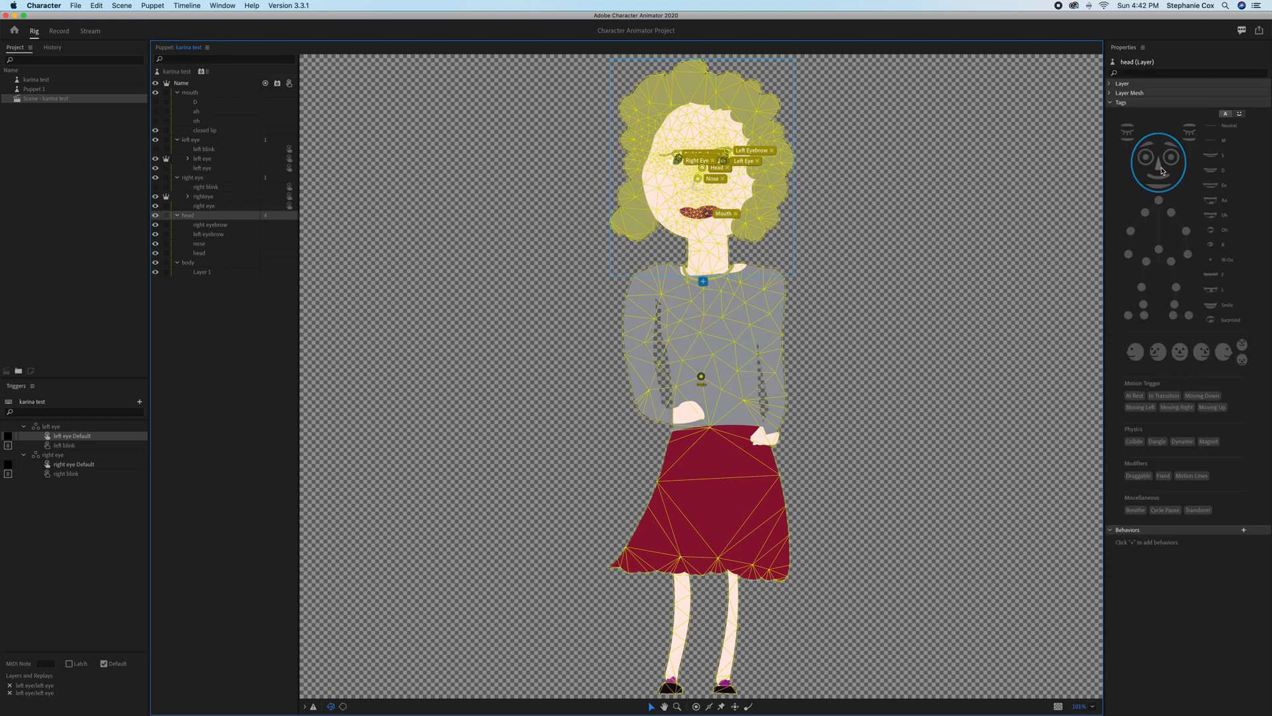
{"action": "left_click", "coordinate": [1224, 309]}
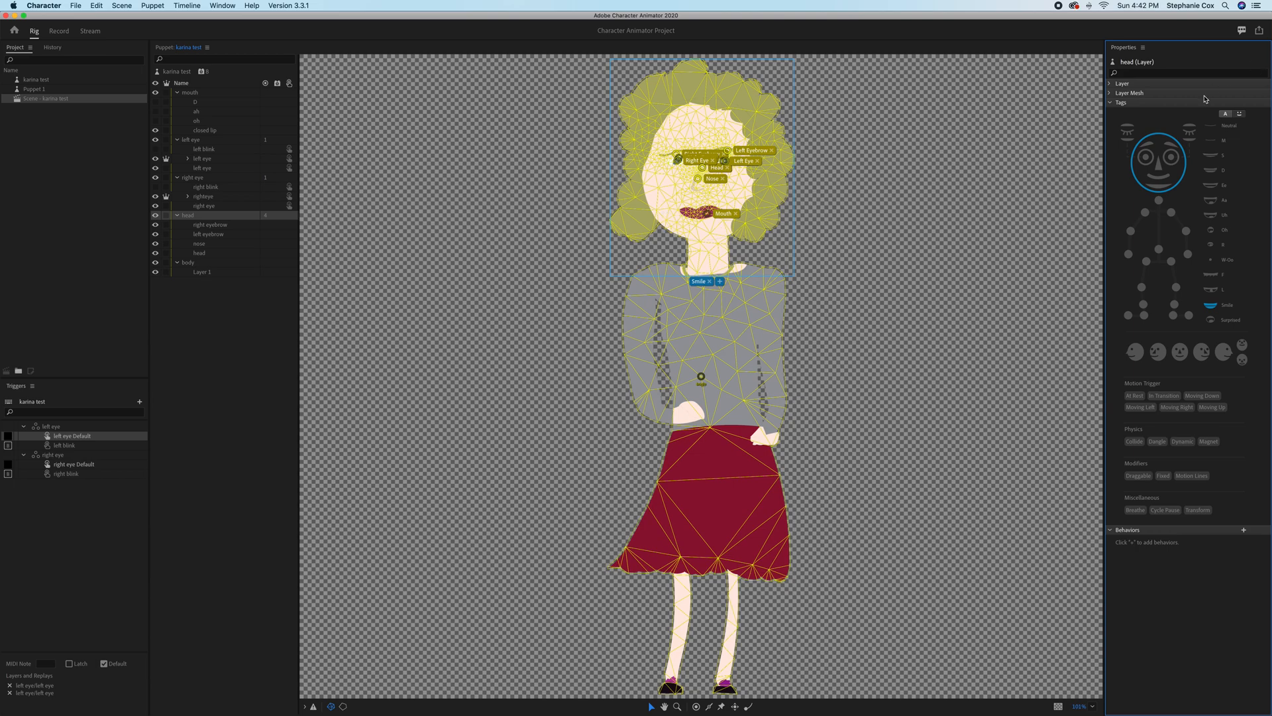
{"action": "left_click", "coordinate": [1227, 114]}
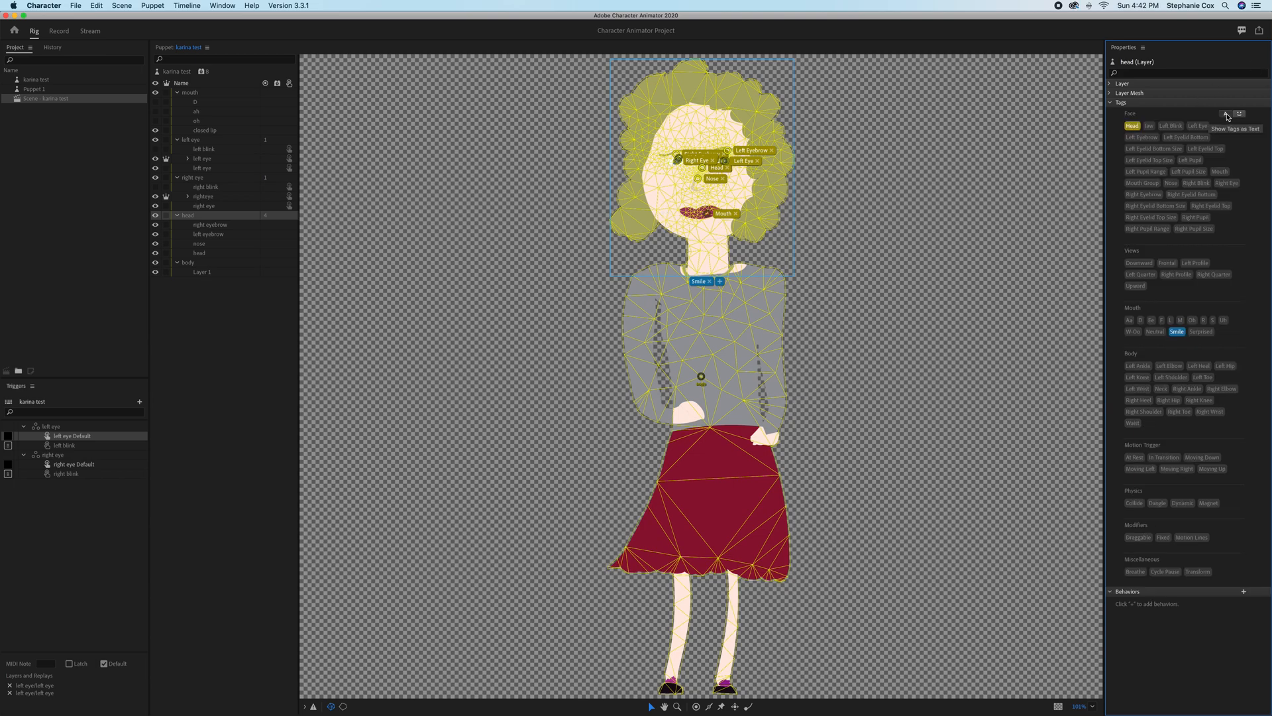
{"action": "left_click", "coordinate": [1110, 104]}
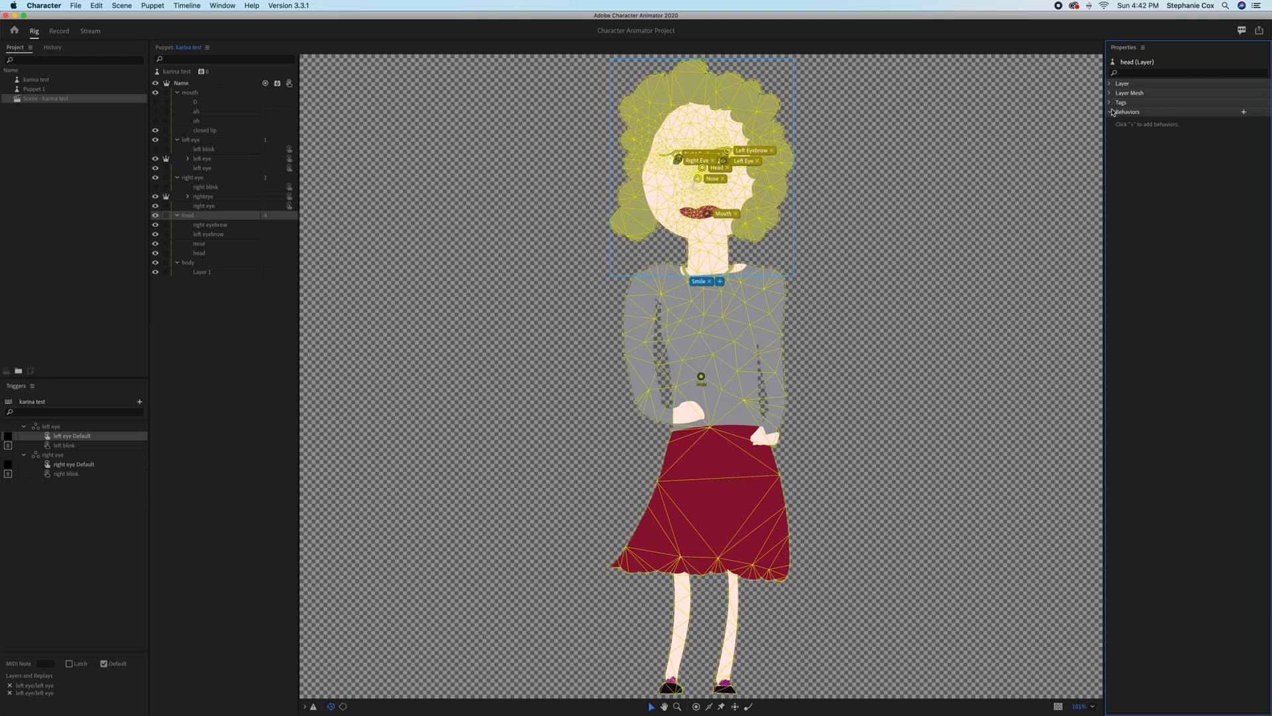
{"action": "left_click", "coordinate": [1111, 104]}
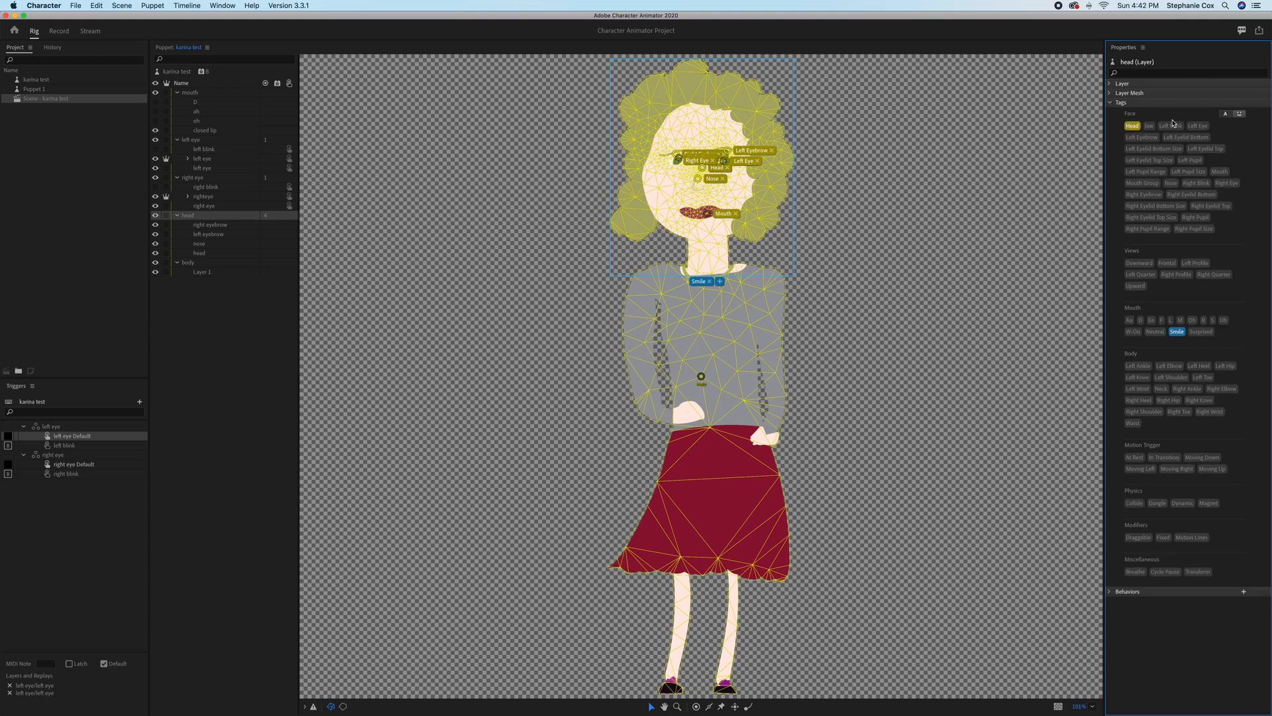
{"action": "left_click", "coordinate": [1241, 114]}
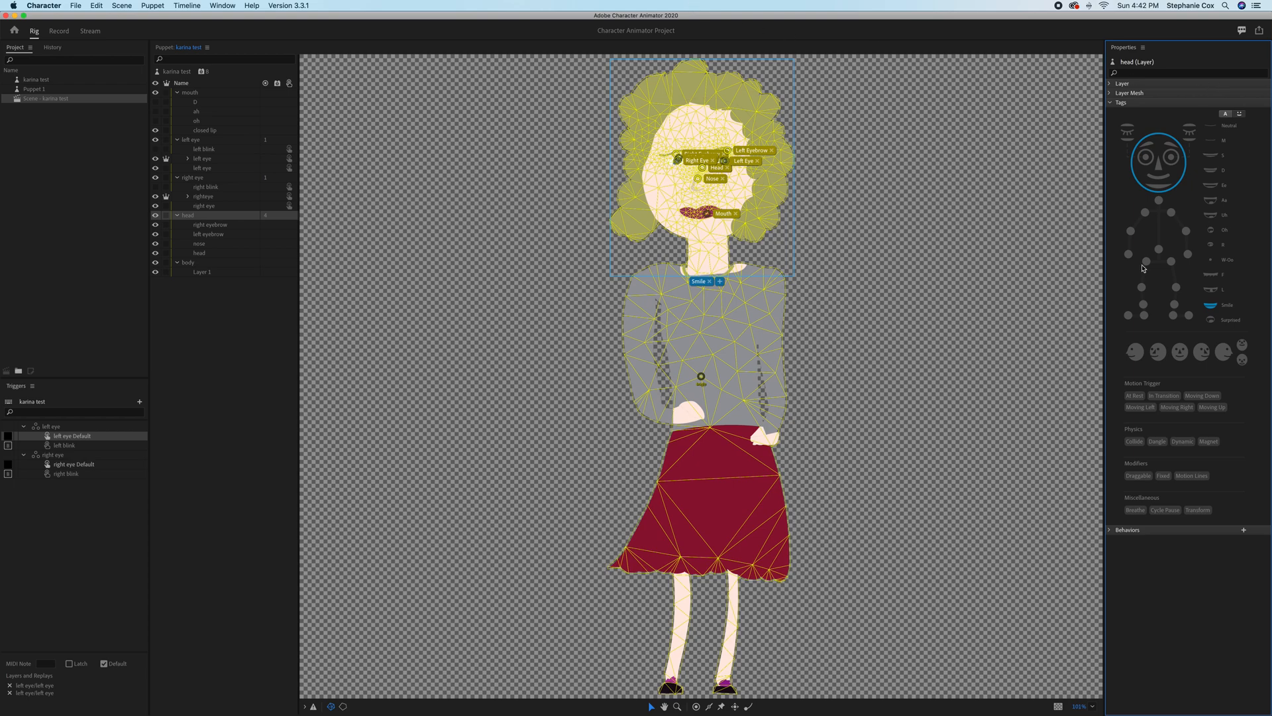
Show the ah mouth layer instead of closed lip and tag it with the Aa mouth shape.
{"action": "left_click", "coordinate": [1212, 203]}
{"action": "left_click", "coordinate": [1214, 206]}
{"action": "left_click", "coordinate": [196, 112]}
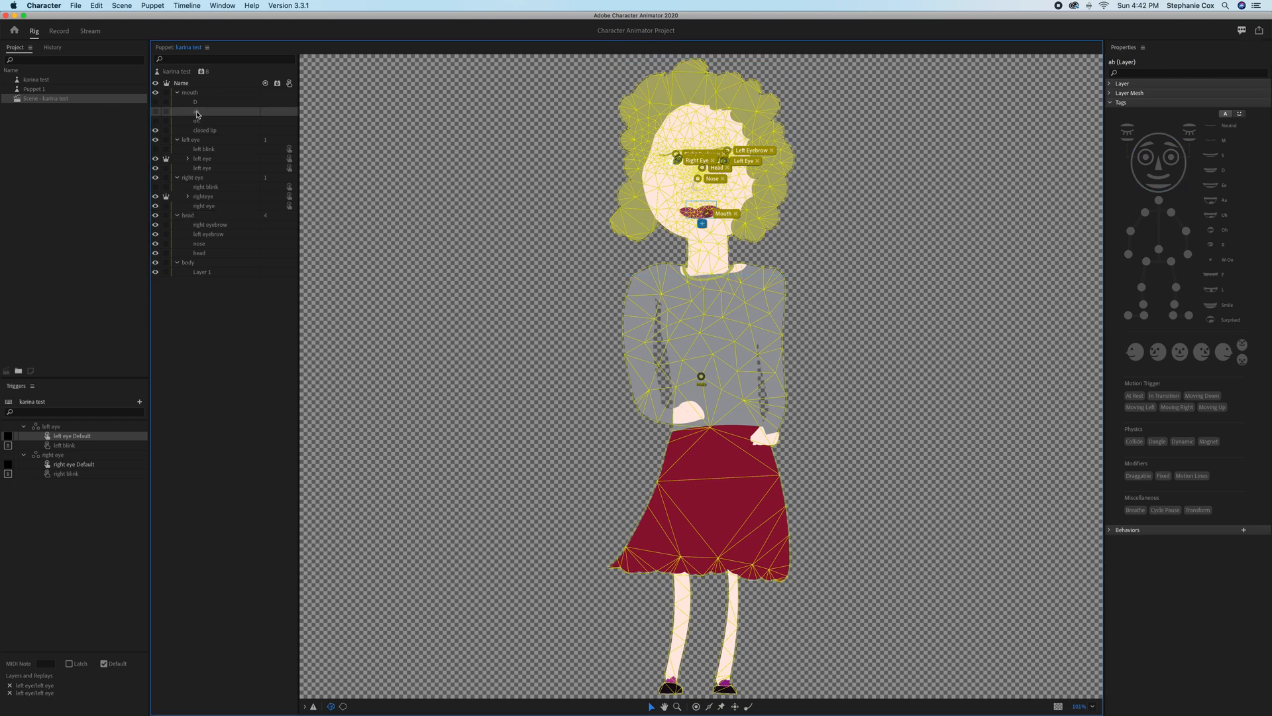
{"action": "left_click", "coordinate": [155, 113]}
{"action": "left_click", "coordinate": [155, 131]}
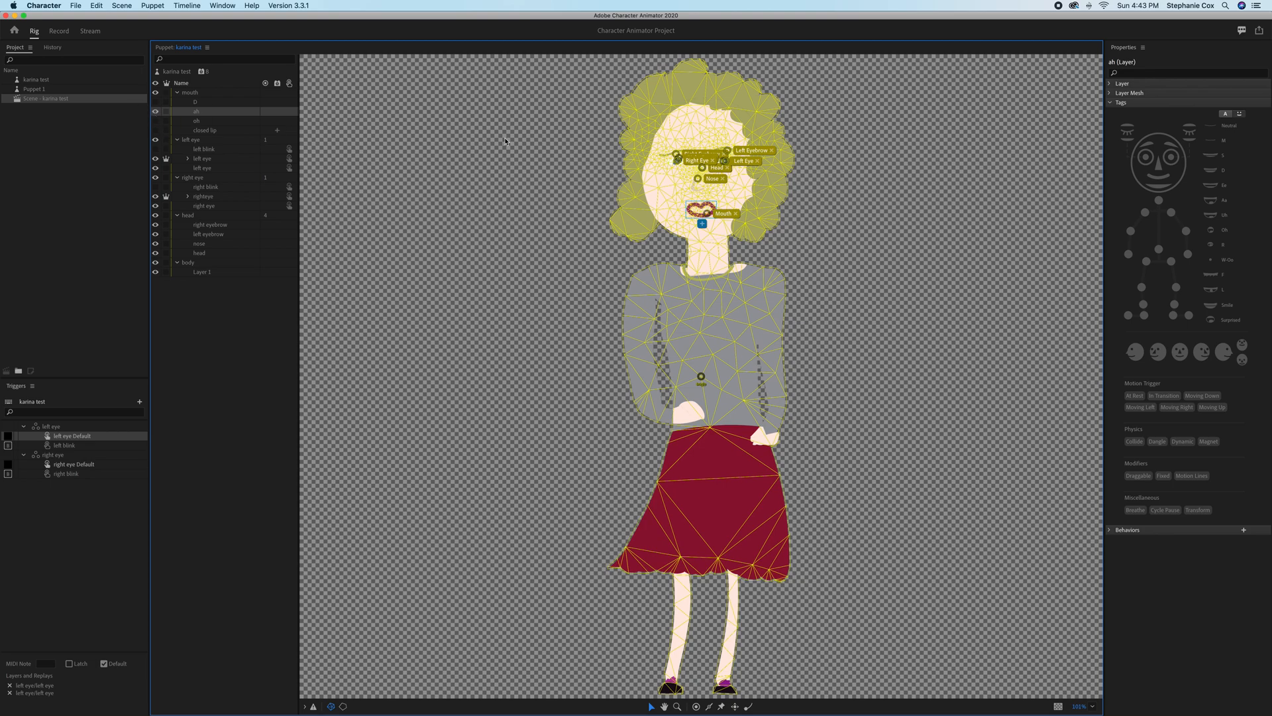
{"action": "left_click", "coordinate": [1213, 205]}
{"action": "left_click", "coordinate": [1219, 203]}
{"action": "left_click", "coordinate": [1219, 203]}
{"action": "left_click", "coordinate": [1219, 202]}
{"action": "left_click", "coordinate": [1220, 203]}
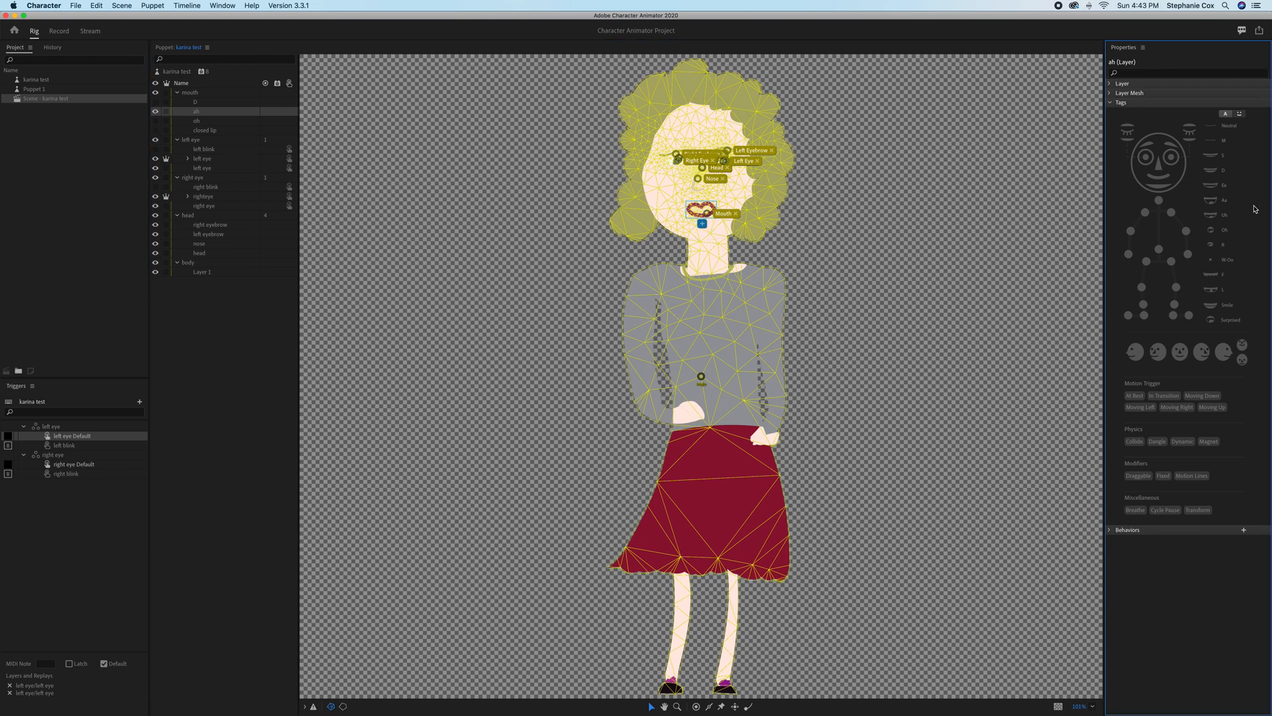
{"action": "left_click", "coordinate": [1217, 204]}
{"action": "left_click", "coordinate": [895, 254]}
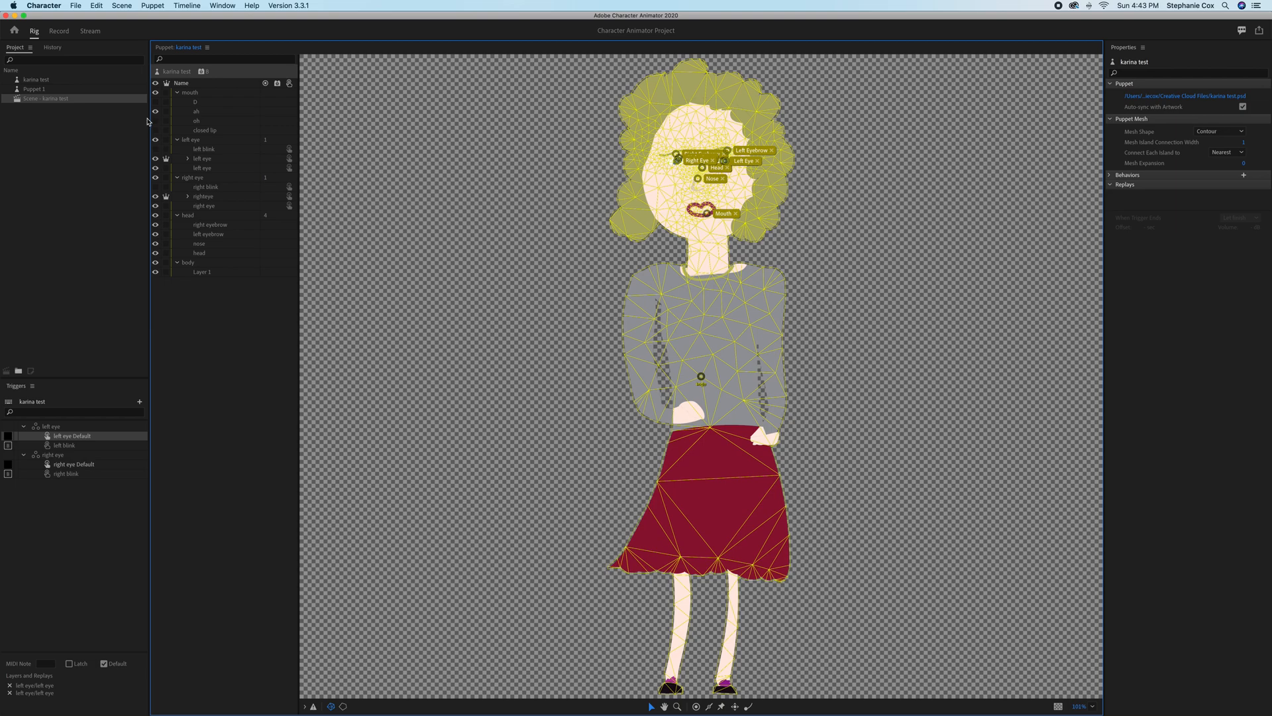
Hide the ah mouth layer and show the D mouth layer in its place.
{"action": "left_click", "coordinate": [156, 111]}
{"action": "left_click", "coordinate": [156, 110]}
{"action": "left_click", "coordinate": [156, 111]}
{"action": "left_click", "coordinate": [155, 112]}
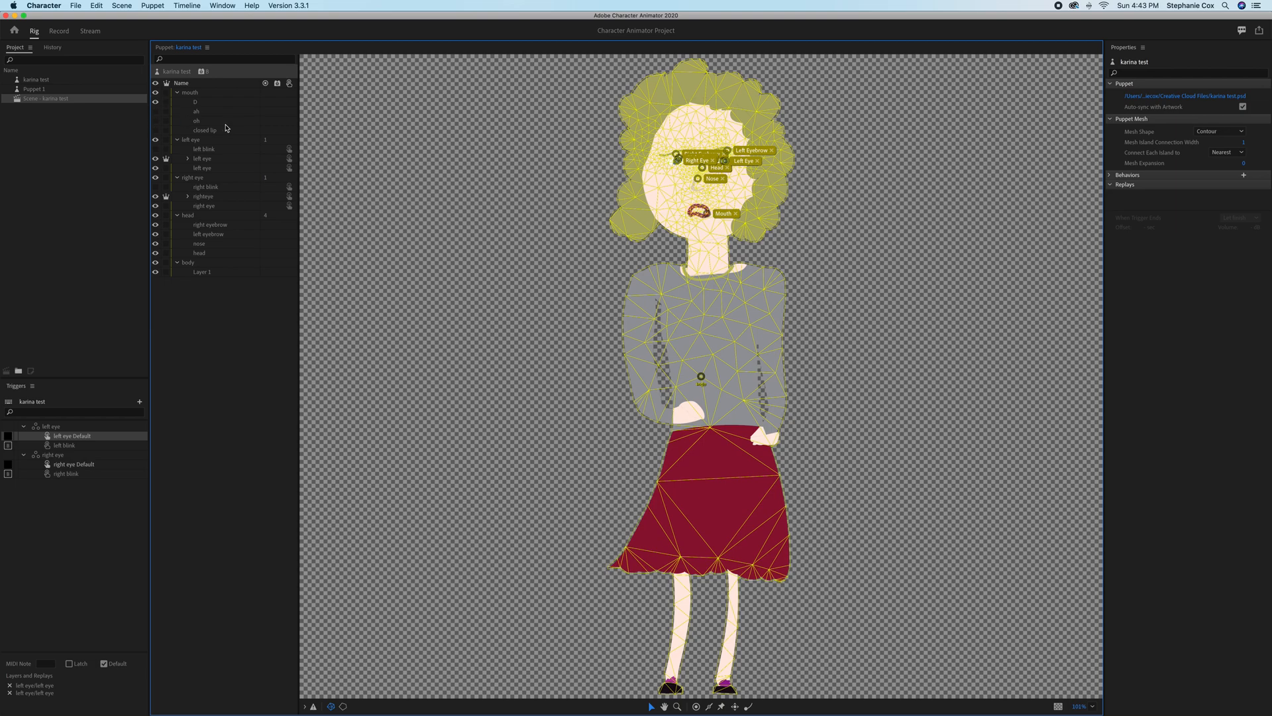
Review the puppet's behaviors, checking the Aa match under Lip Sync and the Physics settings.
{"action": "left_click", "coordinate": [1111, 176]}
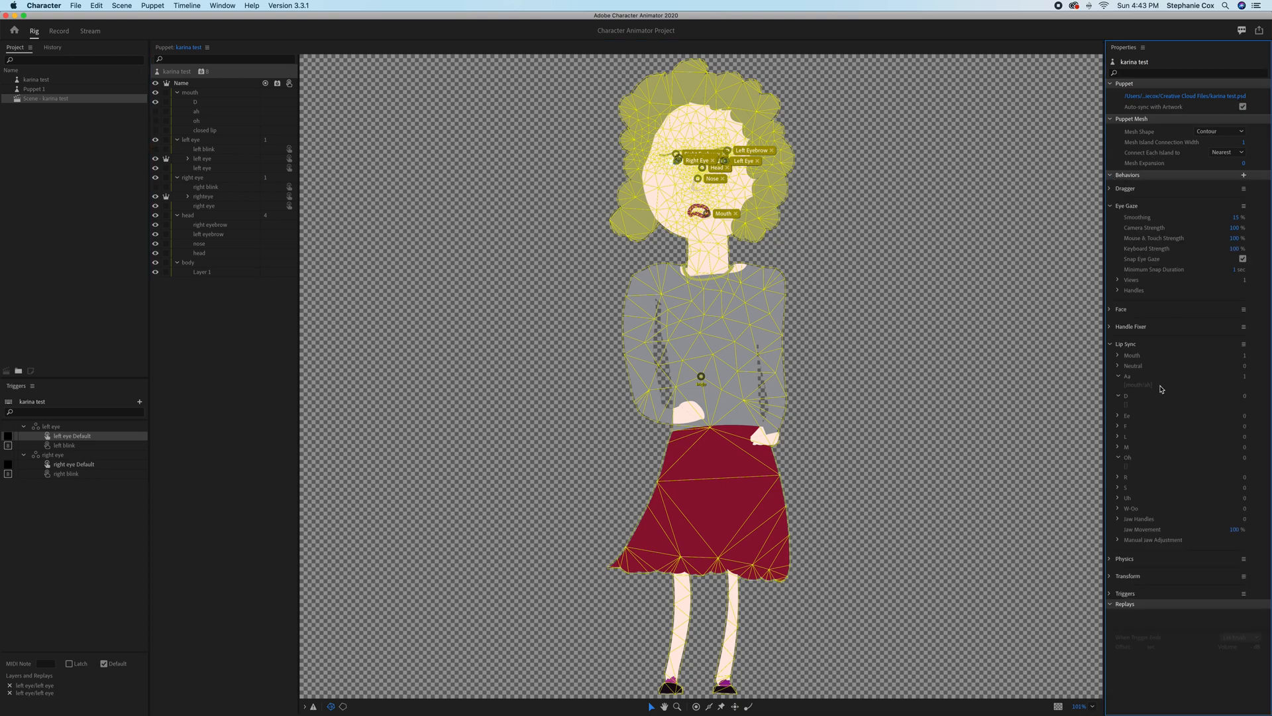
{"action": "left_click", "coordinate": [1111, 177]}
{"action": "left_click", "coordinate": [1111, 176]}
{"action": "left_click", "coordinate": [810, 261]}
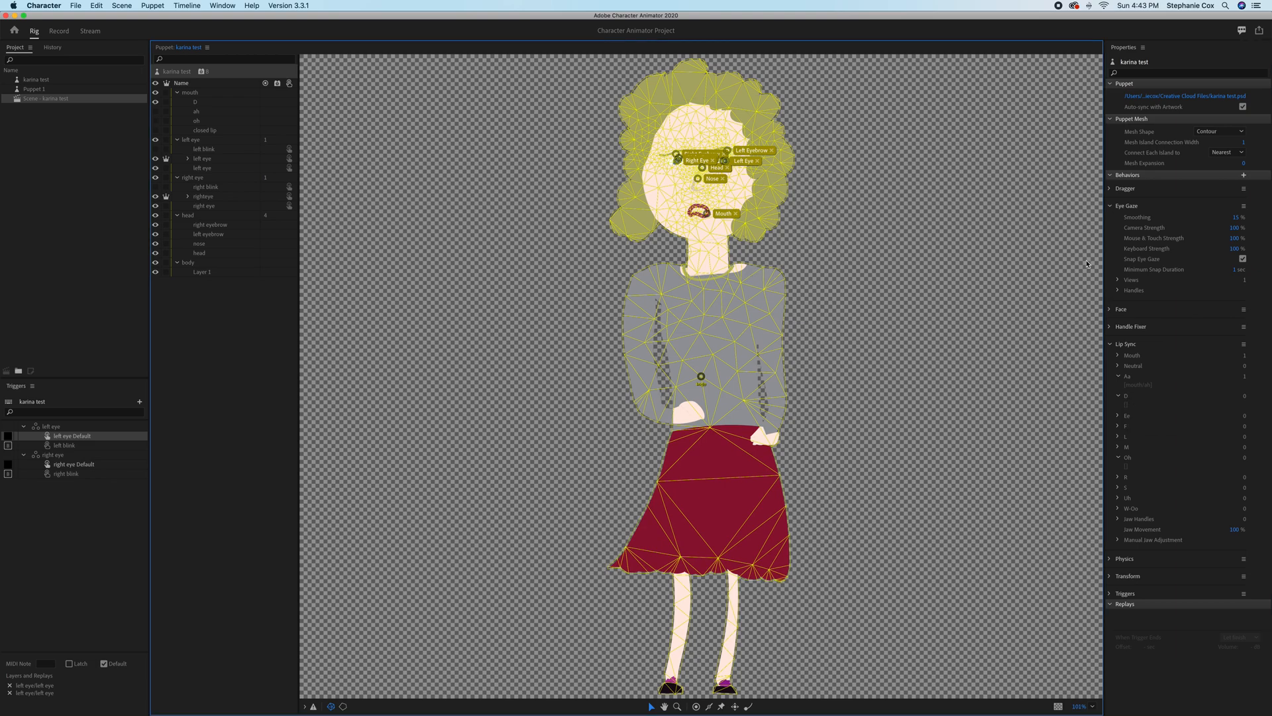
{"action": "left_click", "coordinate": [1114, 562]}
{"action": "left_click", "coordinate": [1111, 560]}
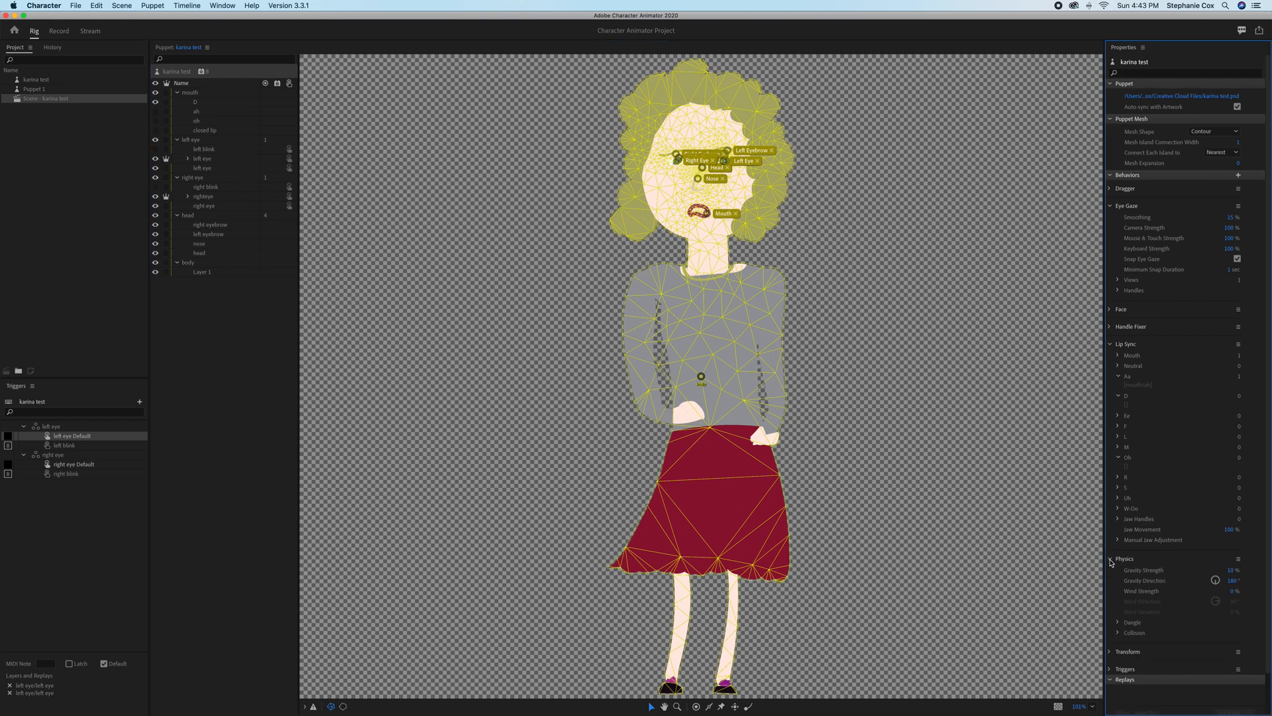
{"action": "left_click", "coordinate": [1111, 560]}
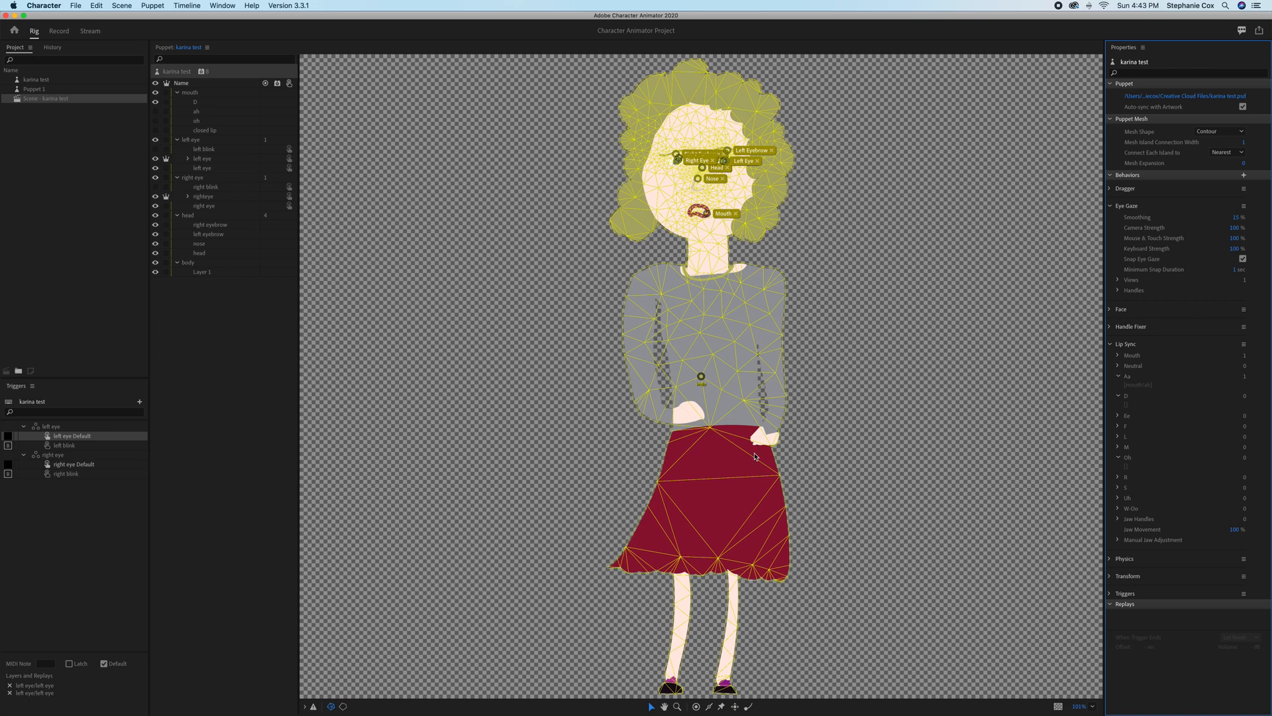
Leave closed lip as the only visible mouth layer and return to the recording scene.
{"action": "left_click", "coordinate": [156, 102]}
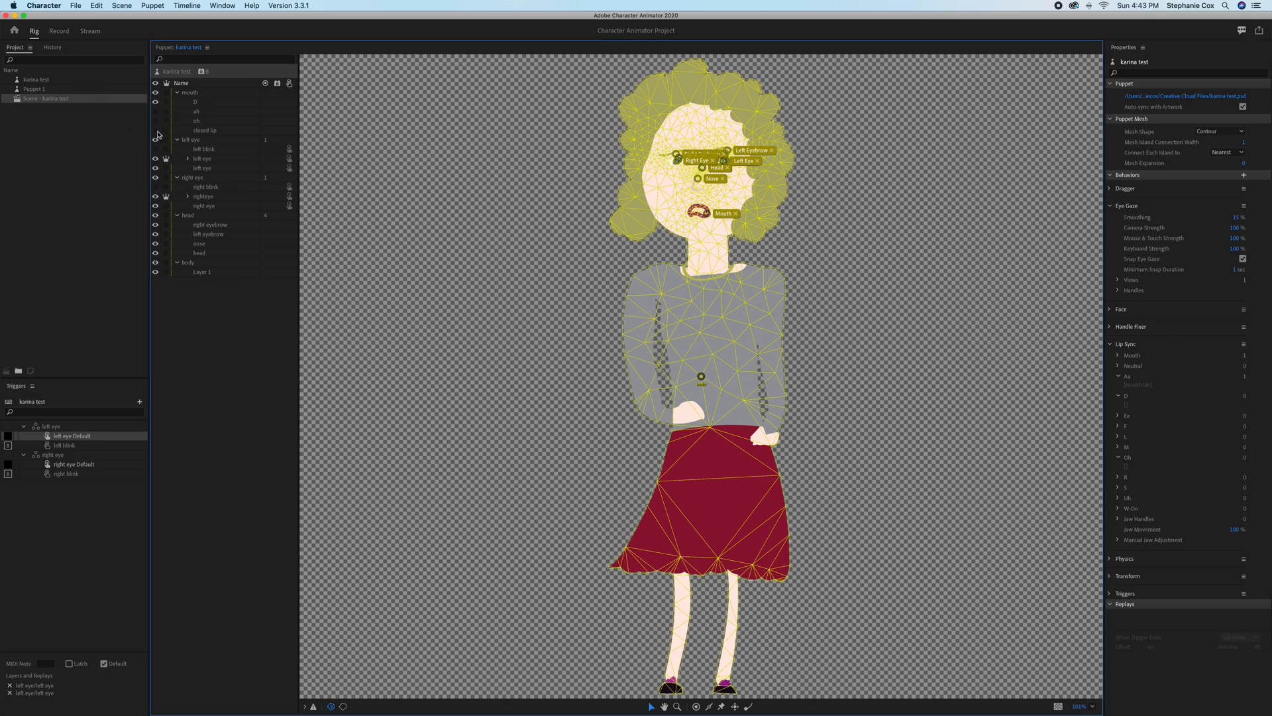
{"action": "left_click", "coordinate": [156, 131]}
{"action": "left_click", "coordinate": [1129, 400]}
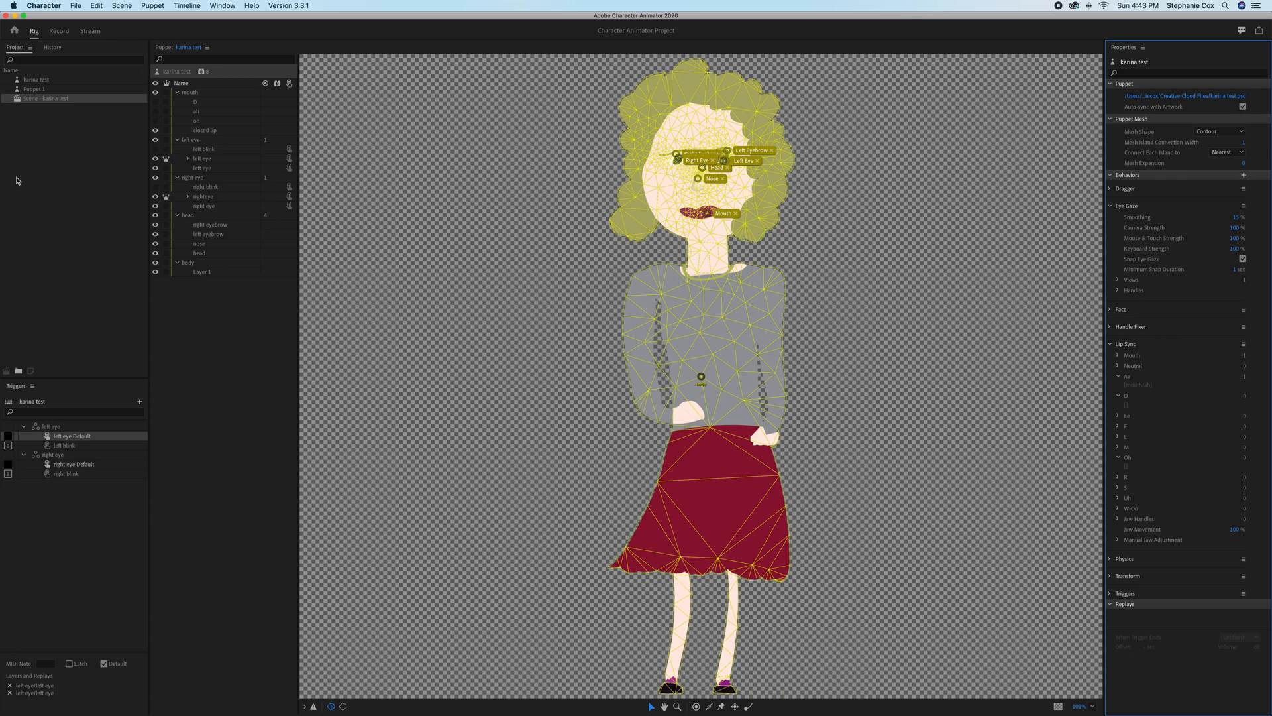
{"action": "left_click", "coordinate": [58, 32]}
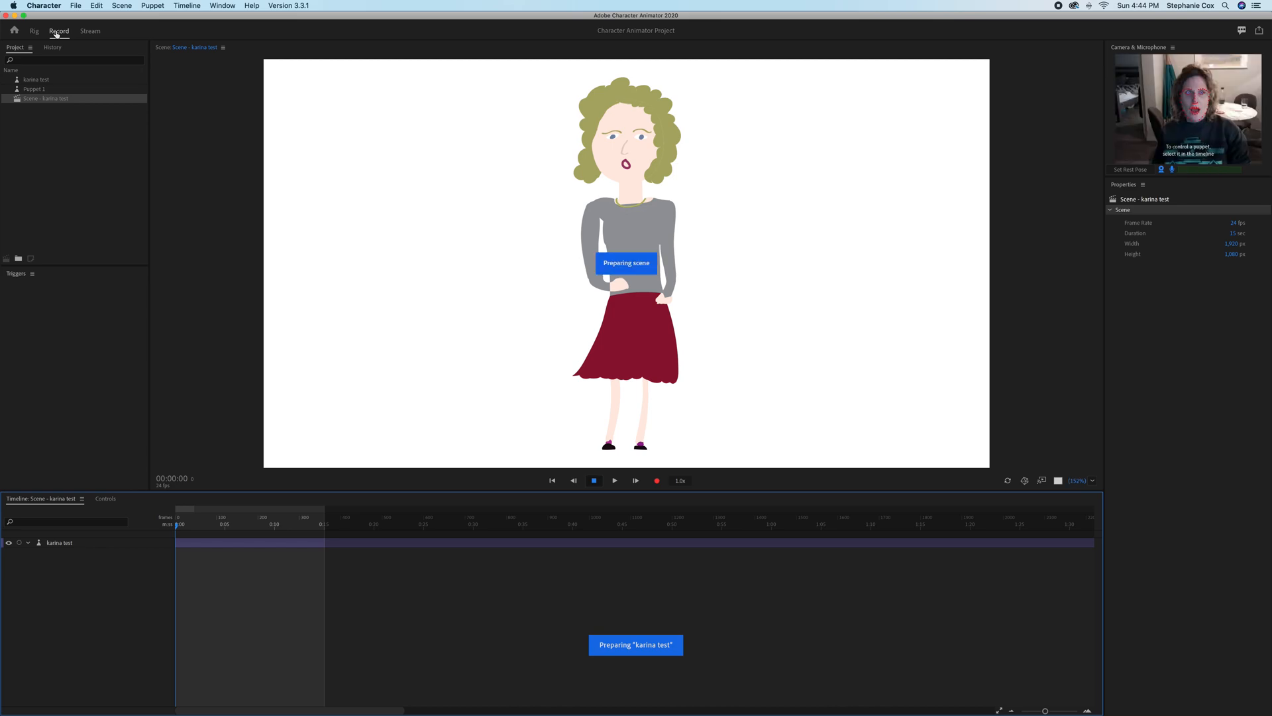